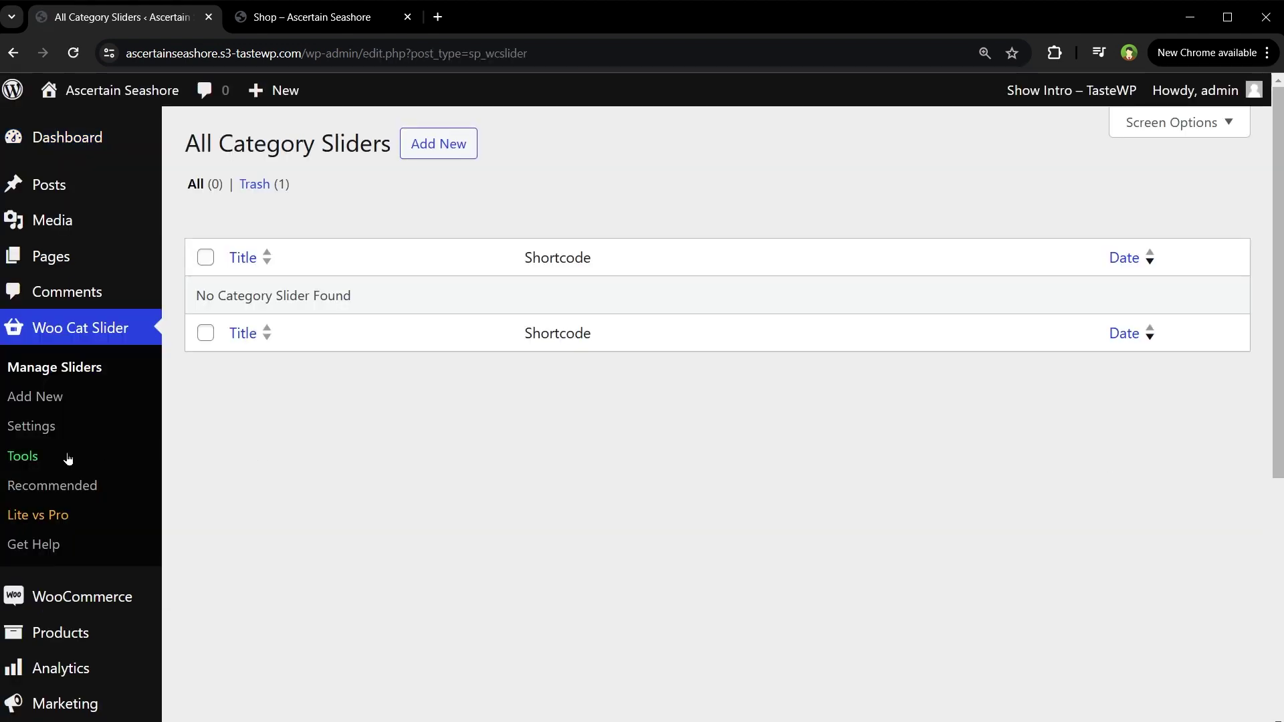
left_click(31, 426)
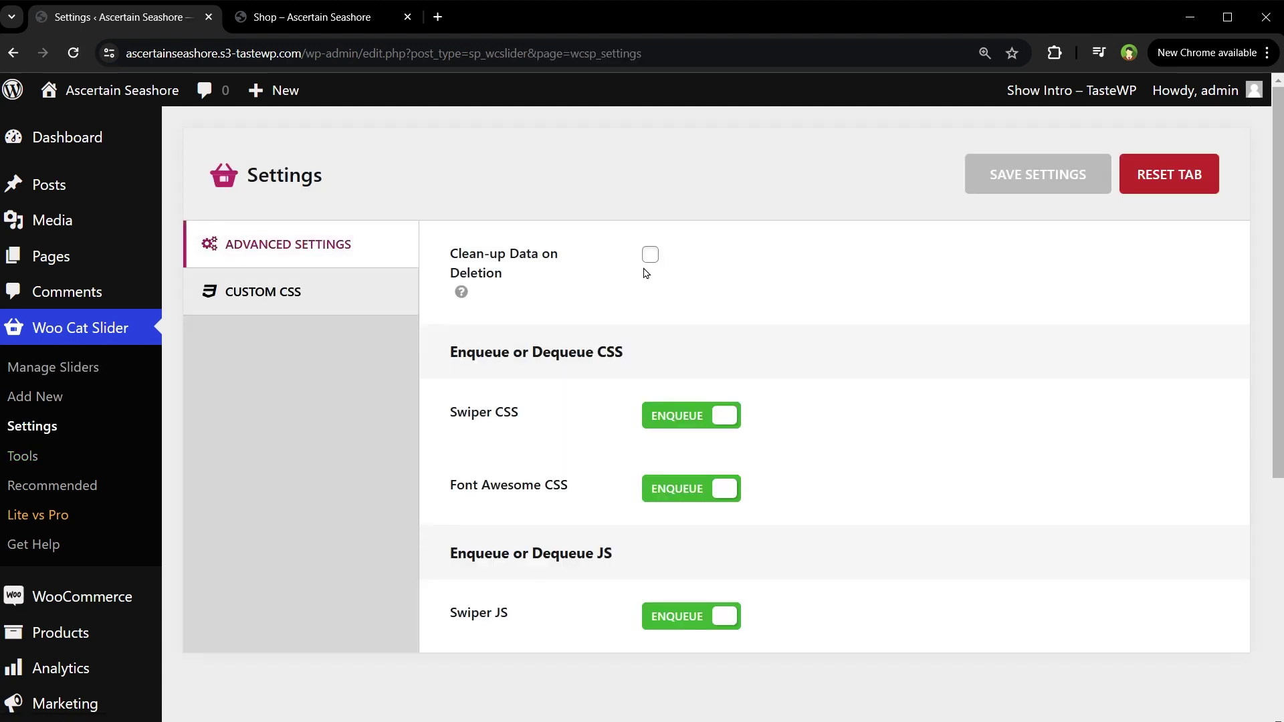
left_click(650, 256)
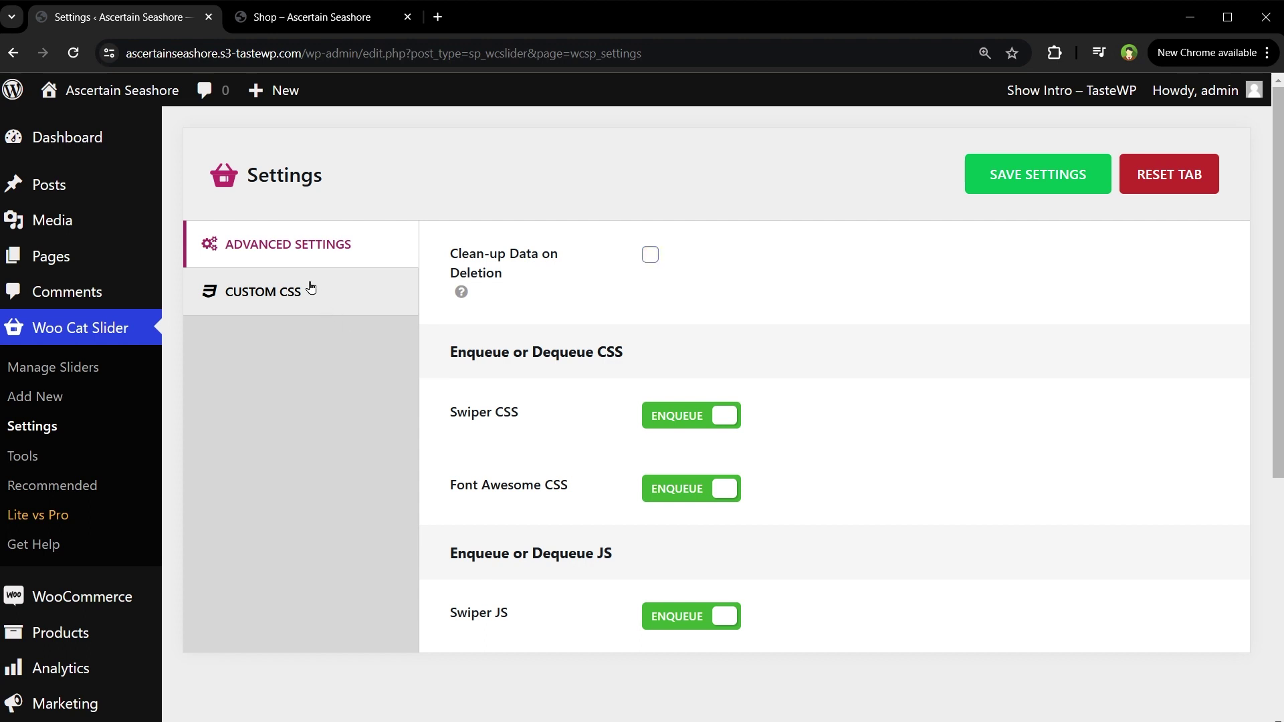
left_click(319, 302)
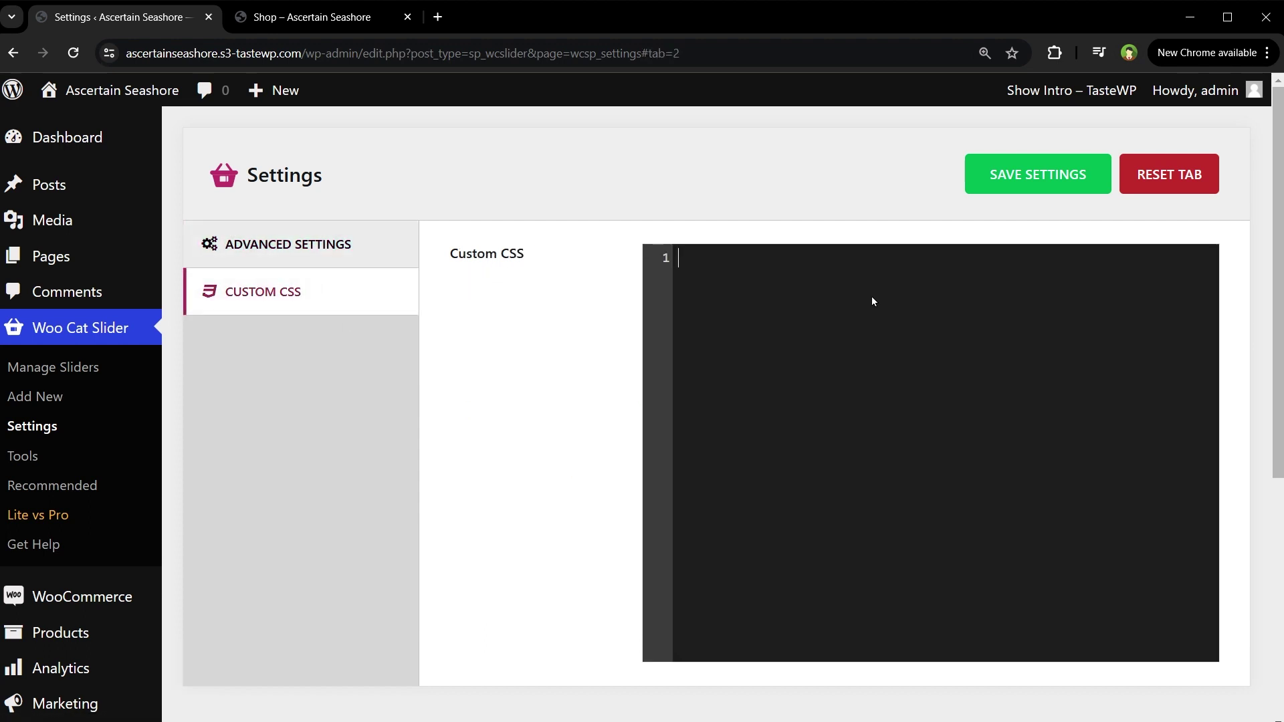
left_click(22, 455)
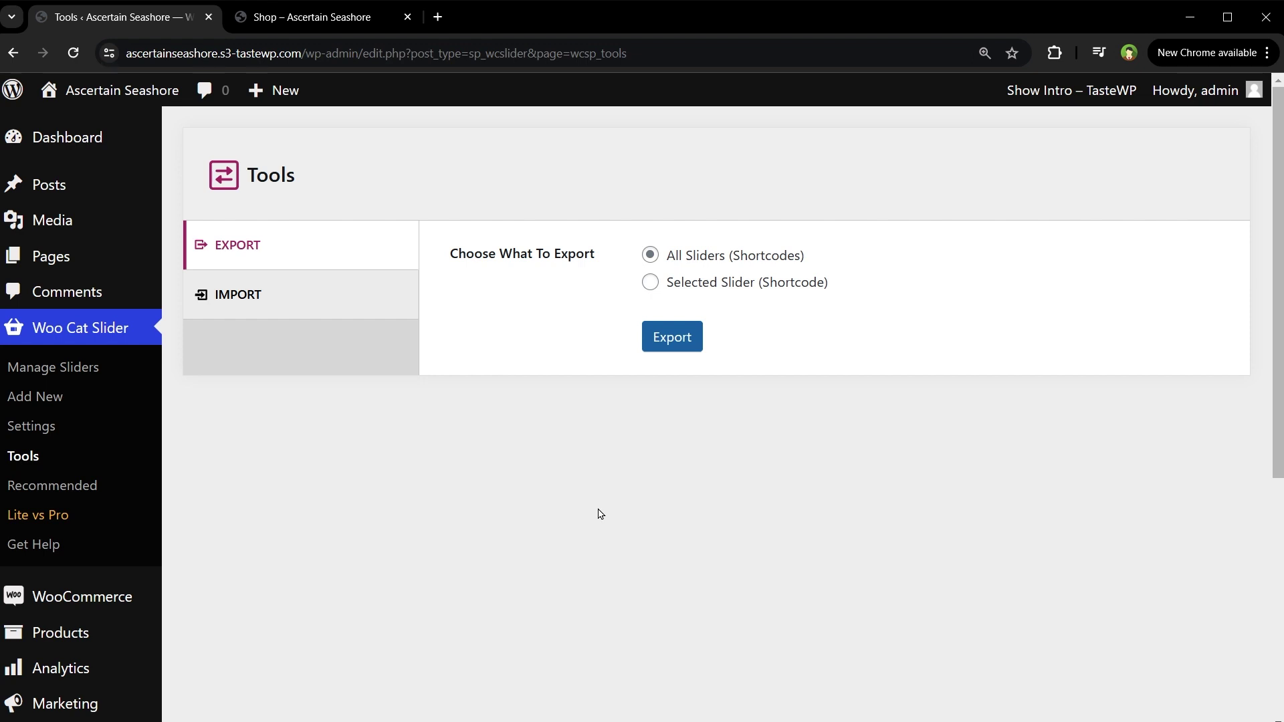
left_click(52, 367)
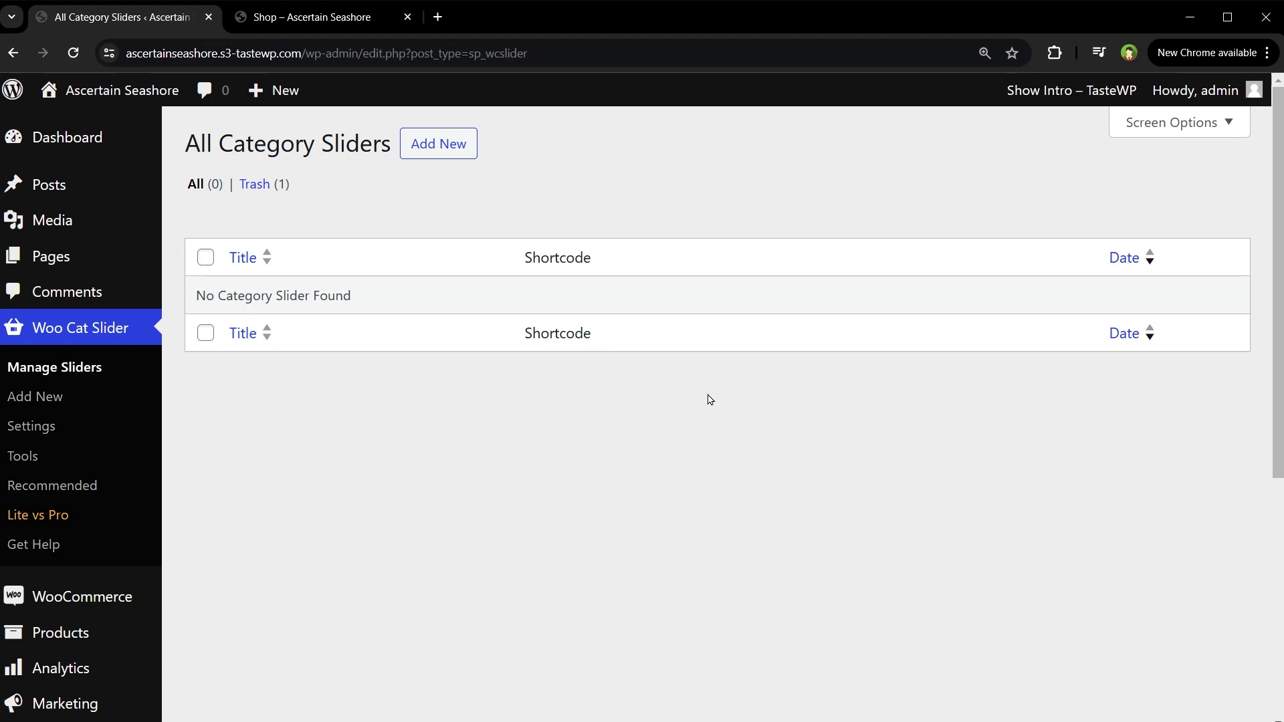
Step: Start a new Products Slider, copy its shortcode, and filter to specific categories
left_click(438, 143)
type("Products Slider")
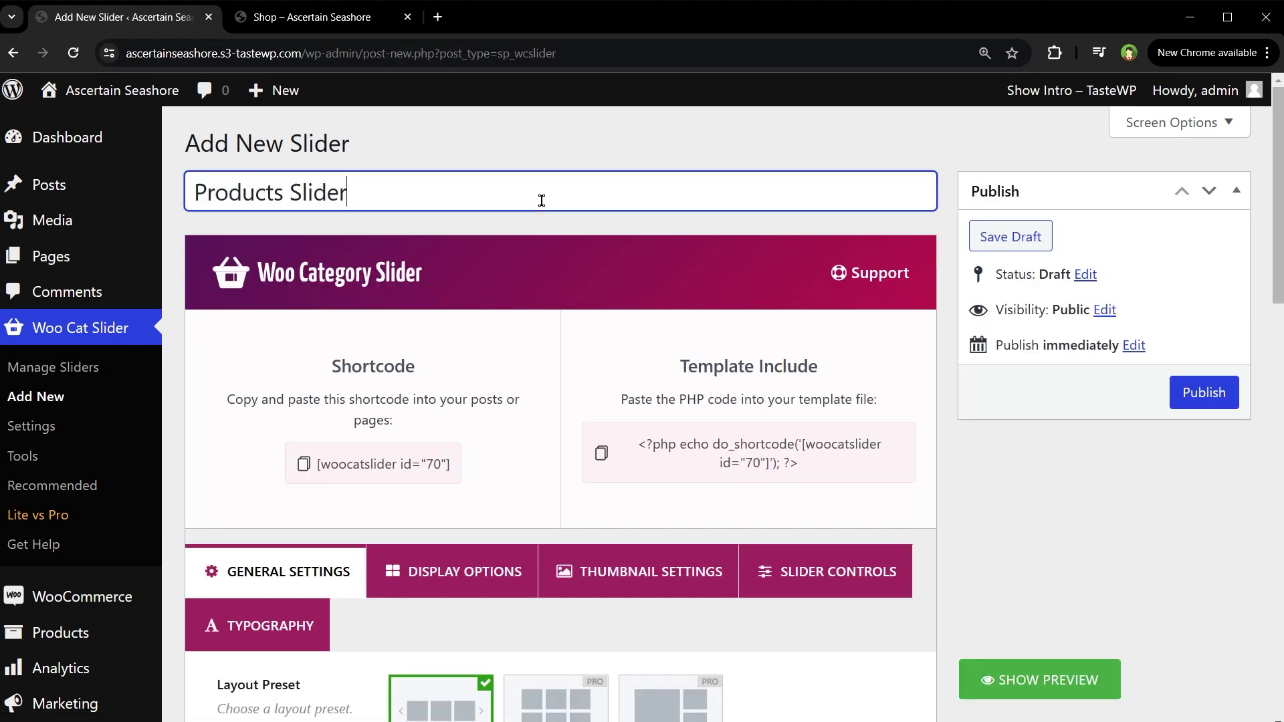
key("ctrl+0")
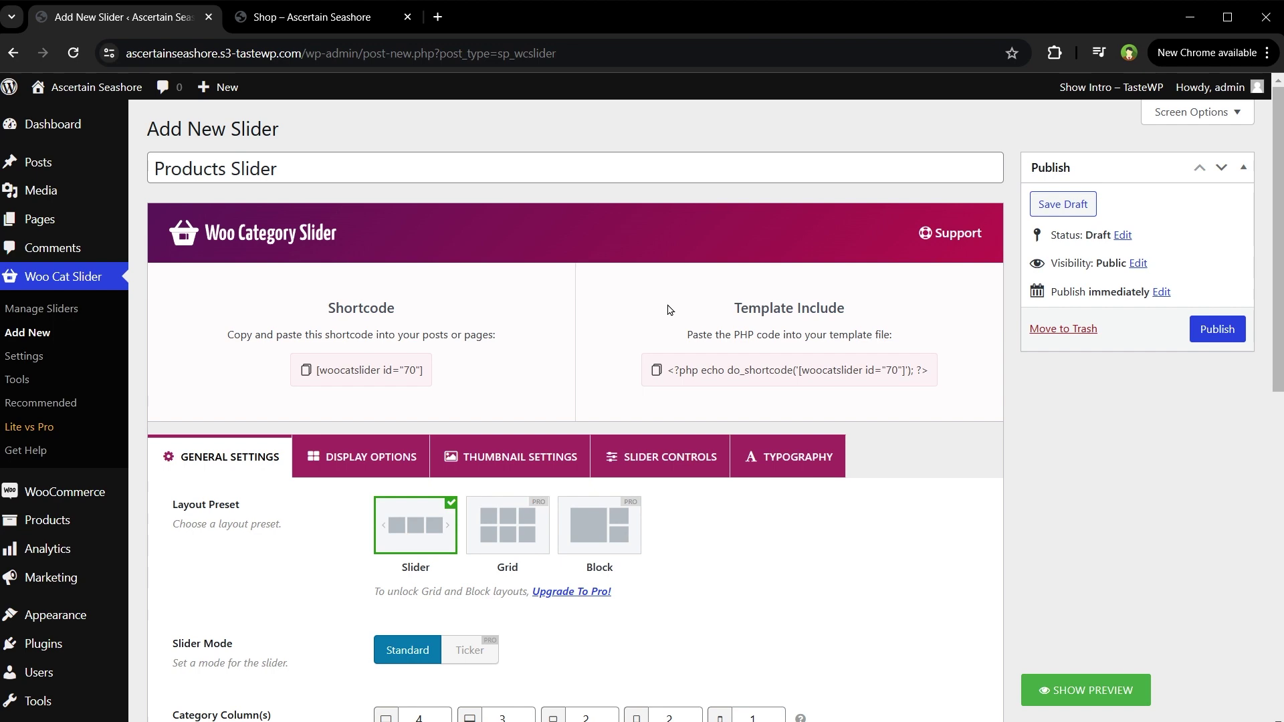
left_click(369, 370)
scroll(621, 401, "down", 4)
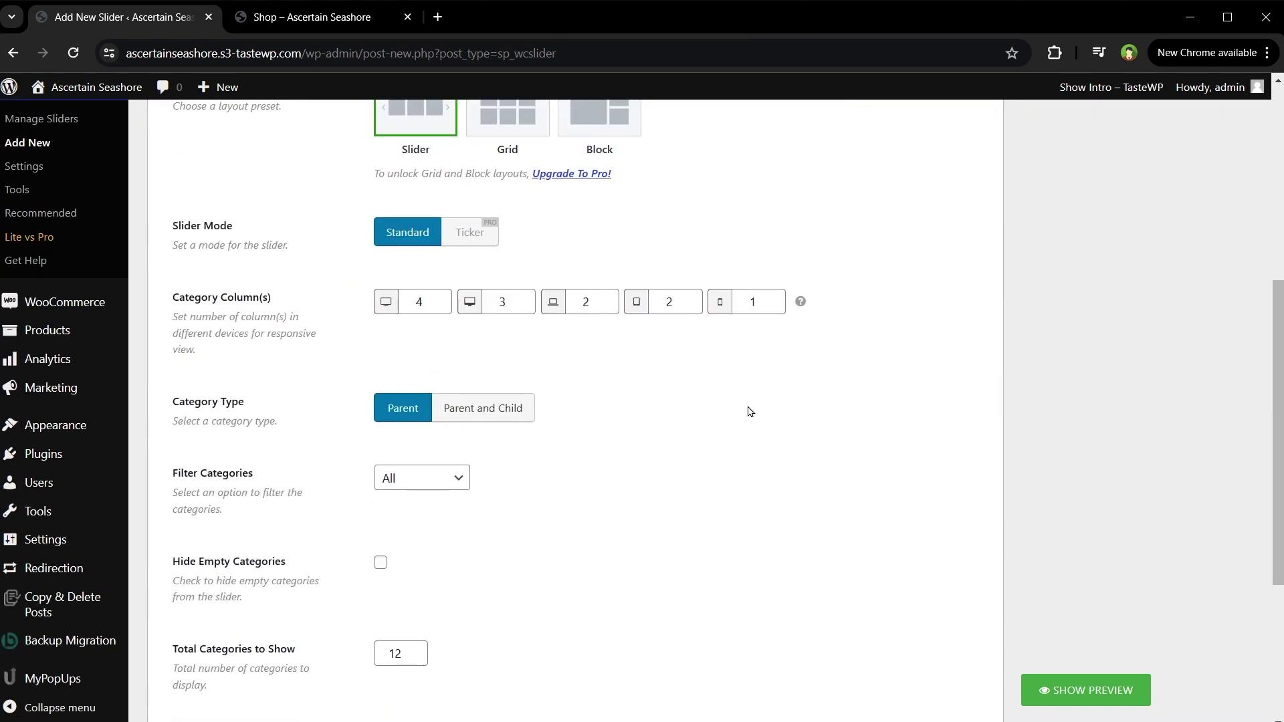
scroll(784, 401, "up", 1)
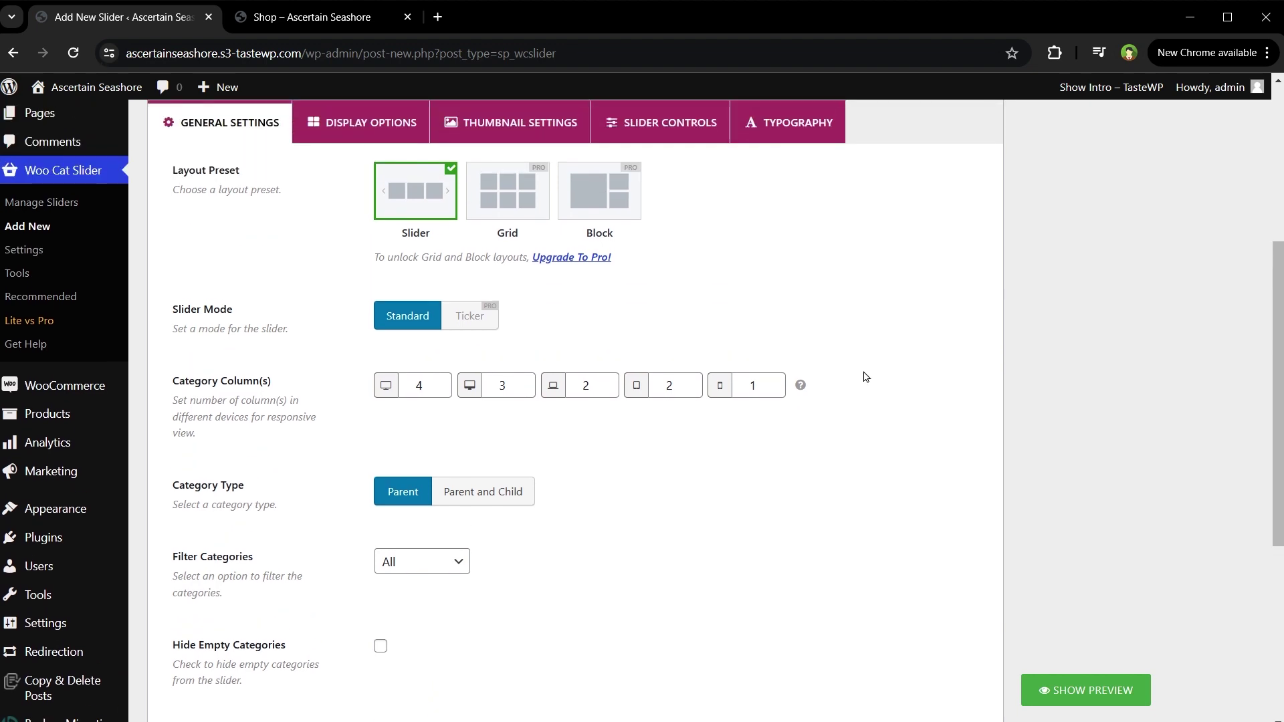
mouse_move(421, 386)
scroll(752, 411, "down", 3)
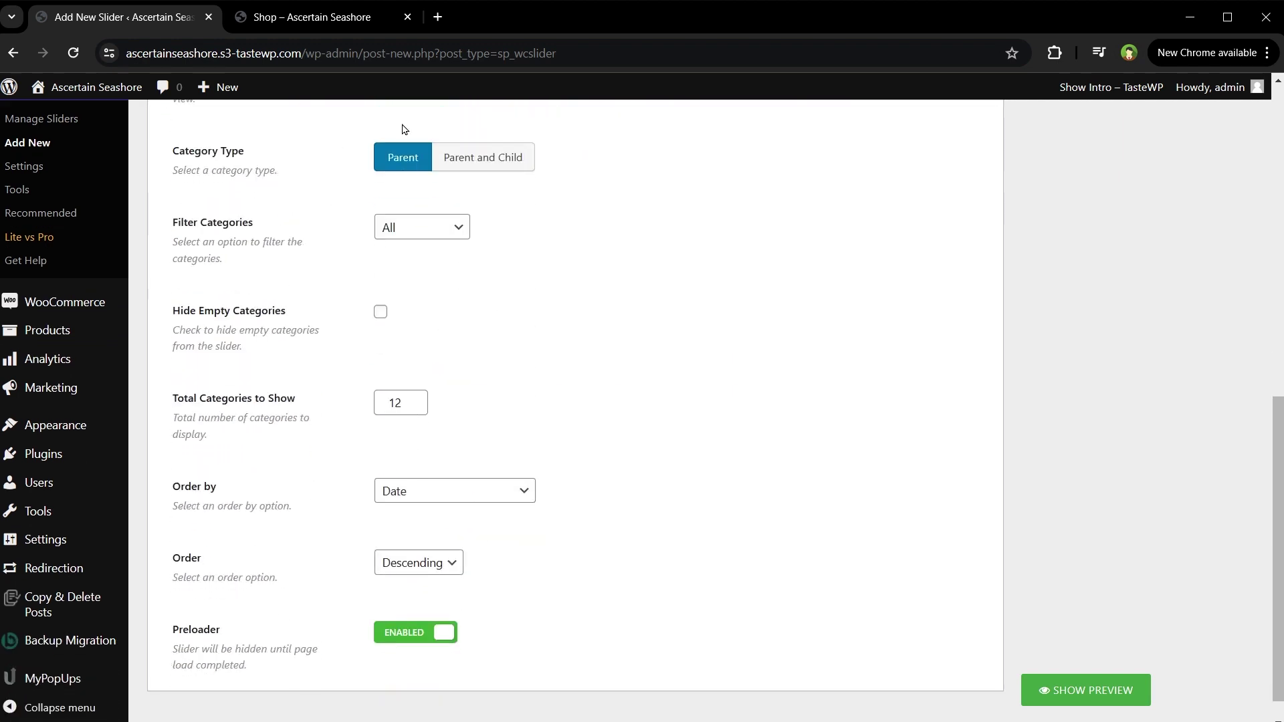
left_click(451, 226)
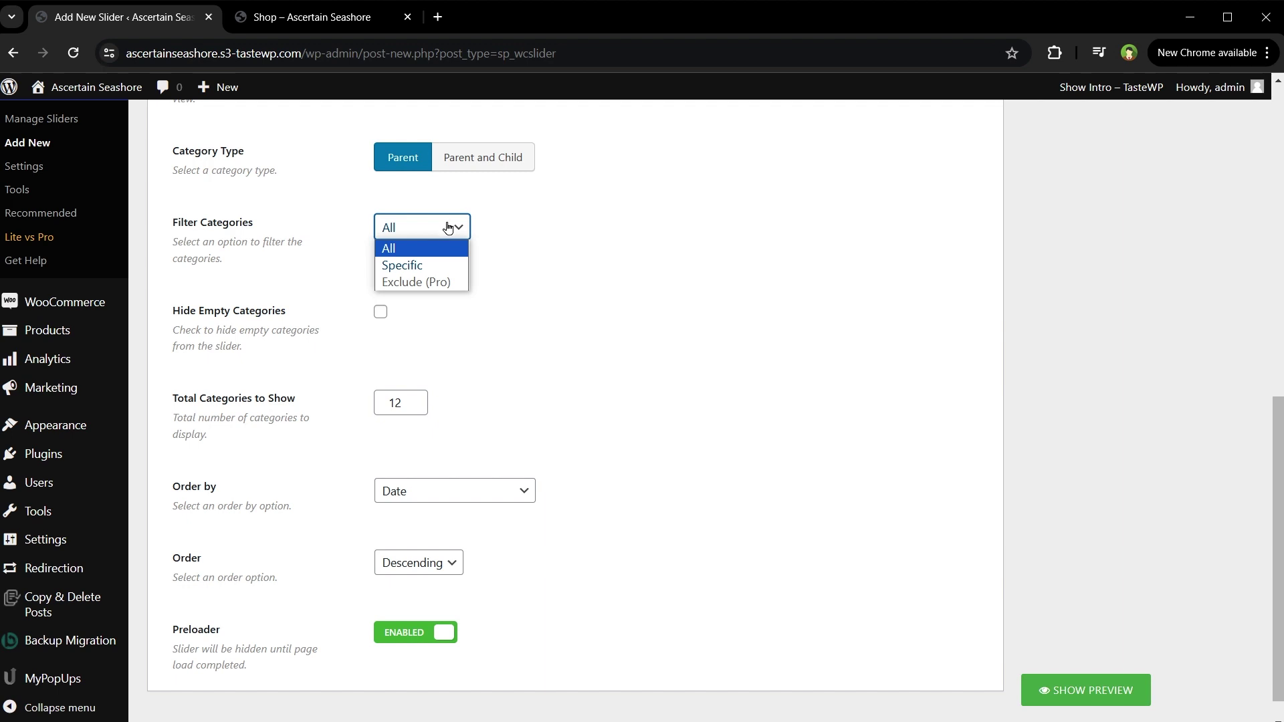
left_click(402, 266)
Step: Choose Hoodies and Tshirts, hide empty categories, and keep ordering by date
left_click(445, 315)
left_click(442, 362)
left_click(485, 315)
left_click(490, 363)
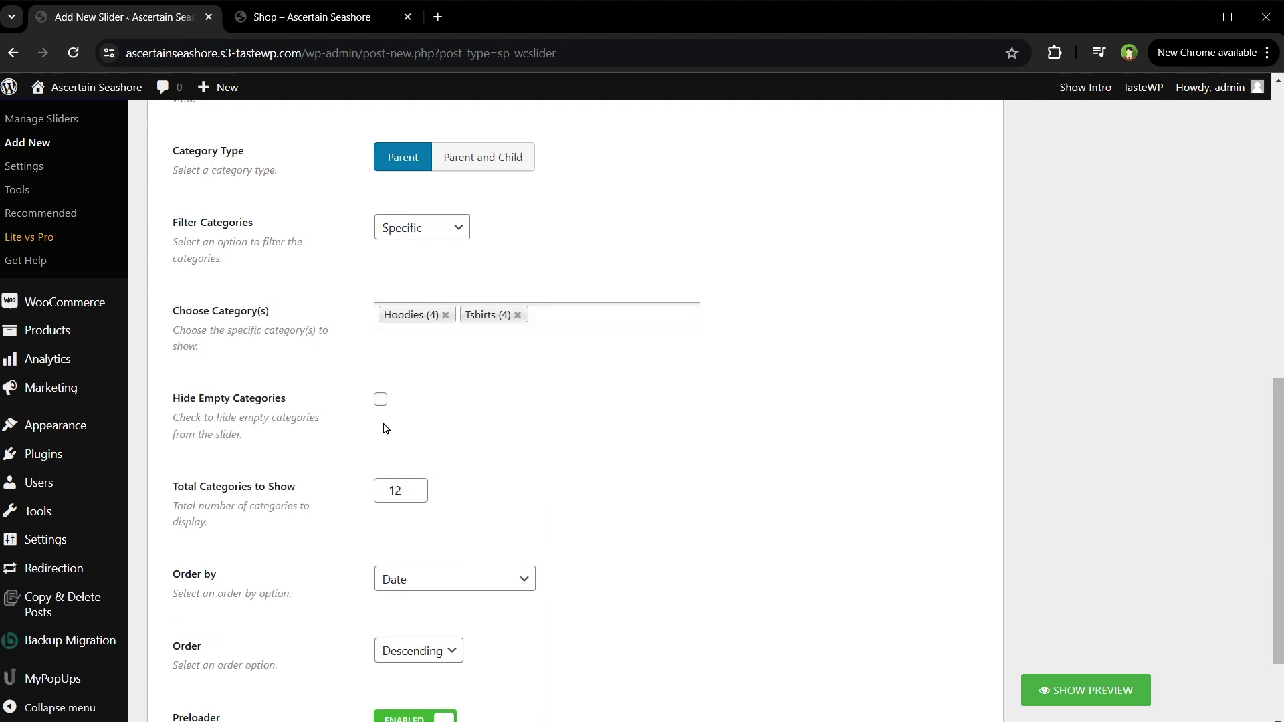
left_click(379, 399)
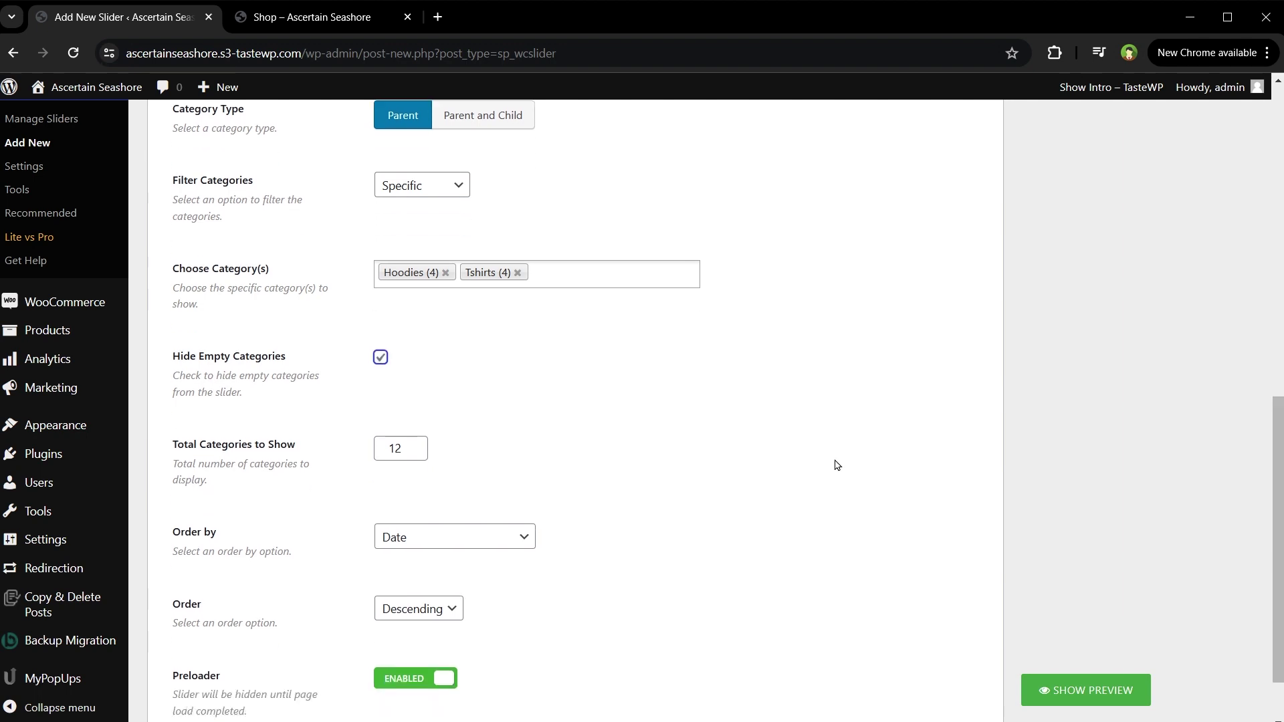
scroll(782, 442, "down", 2)
left_click(475, 459)
left_click(450, 585)
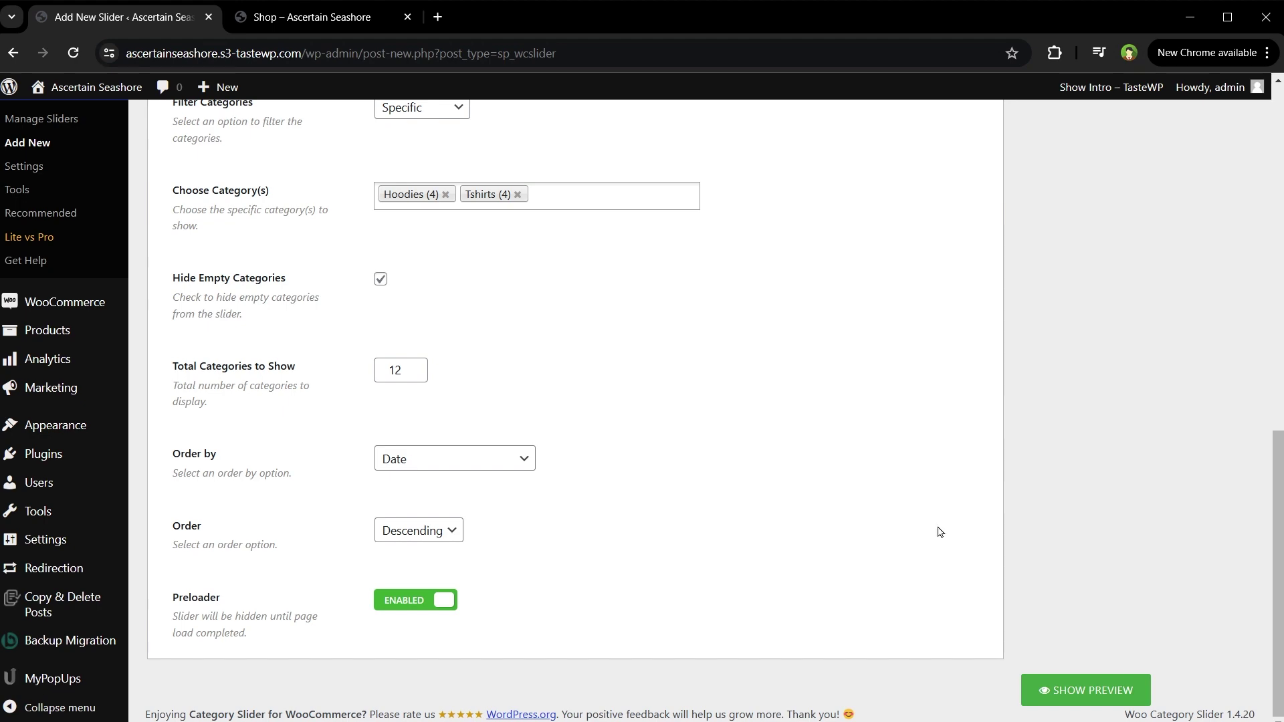
scroll(702, 401, "up", 10)
left_click(364, 419)
scroll(1025, 492, "down", 5)
scroll(1024, 492, "up", 2)
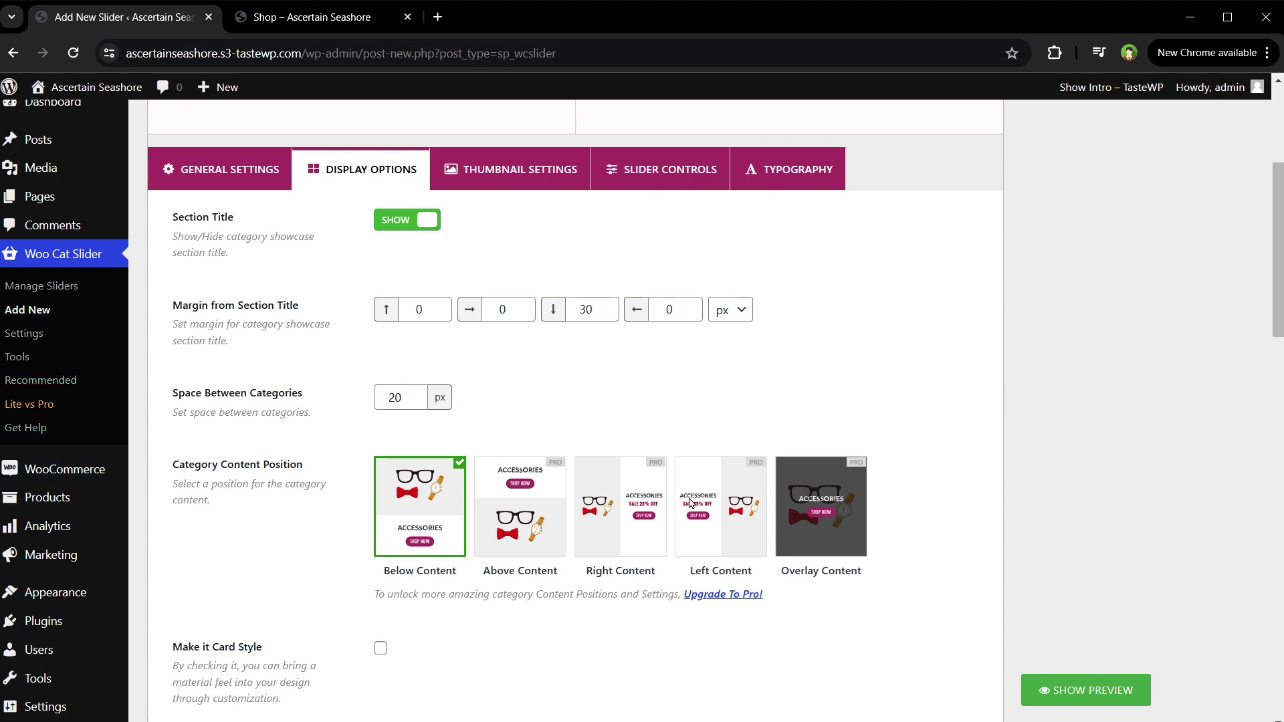
scroll(691, 504, "down", 5)
scroll(691, 505, "down", 2)
scroll(692, 505, "down", 1)
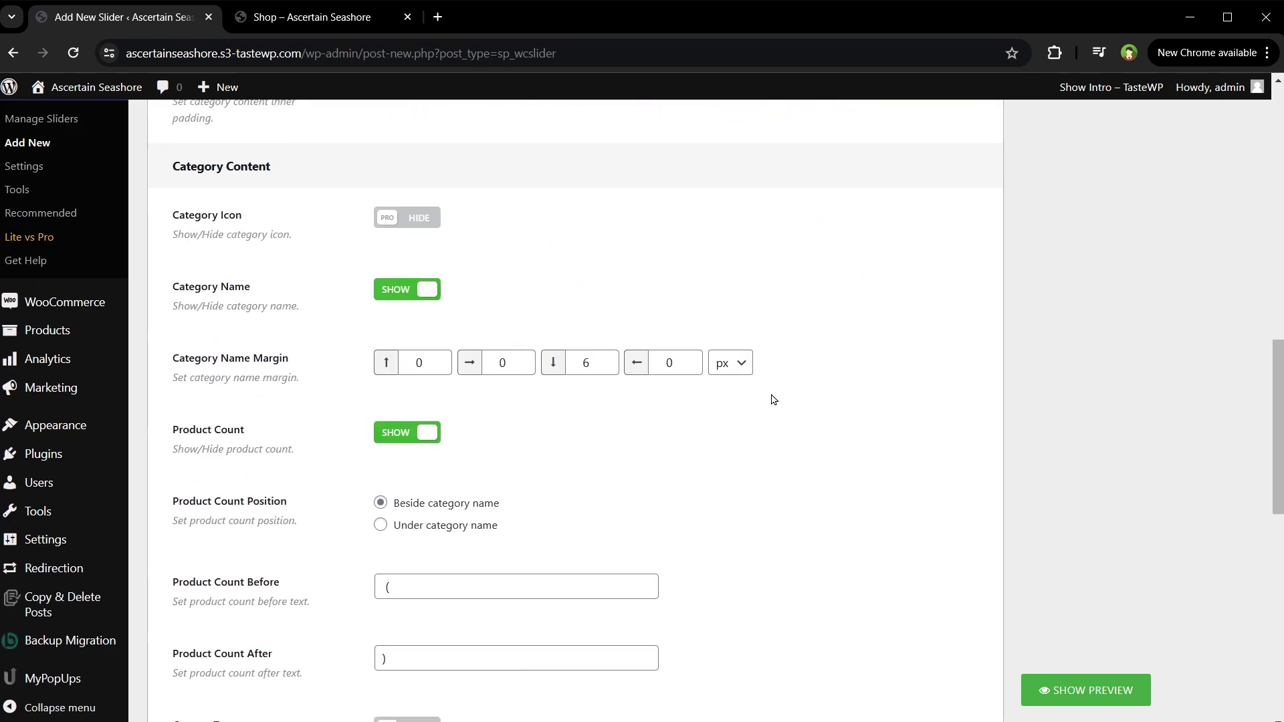
scroll(840, 457, "down", 5)
scroll(841, 458, "down", 4)
scroll(841, 458, "up", 5)
scroll(840, 457, "up", 5)
Step: Review the thumbnail settings, keeping no zoom effect and checking the image mode choices
left_click(518, 319)
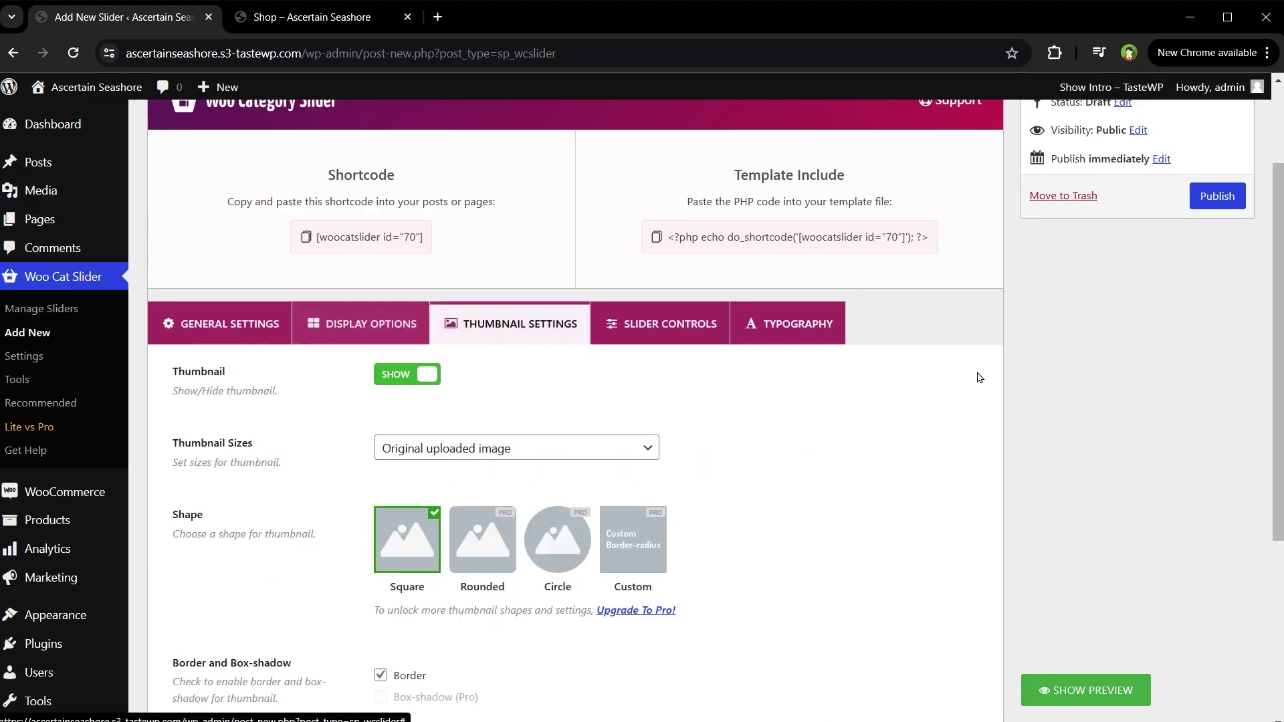
scroll(1004, 401, "down", 2)
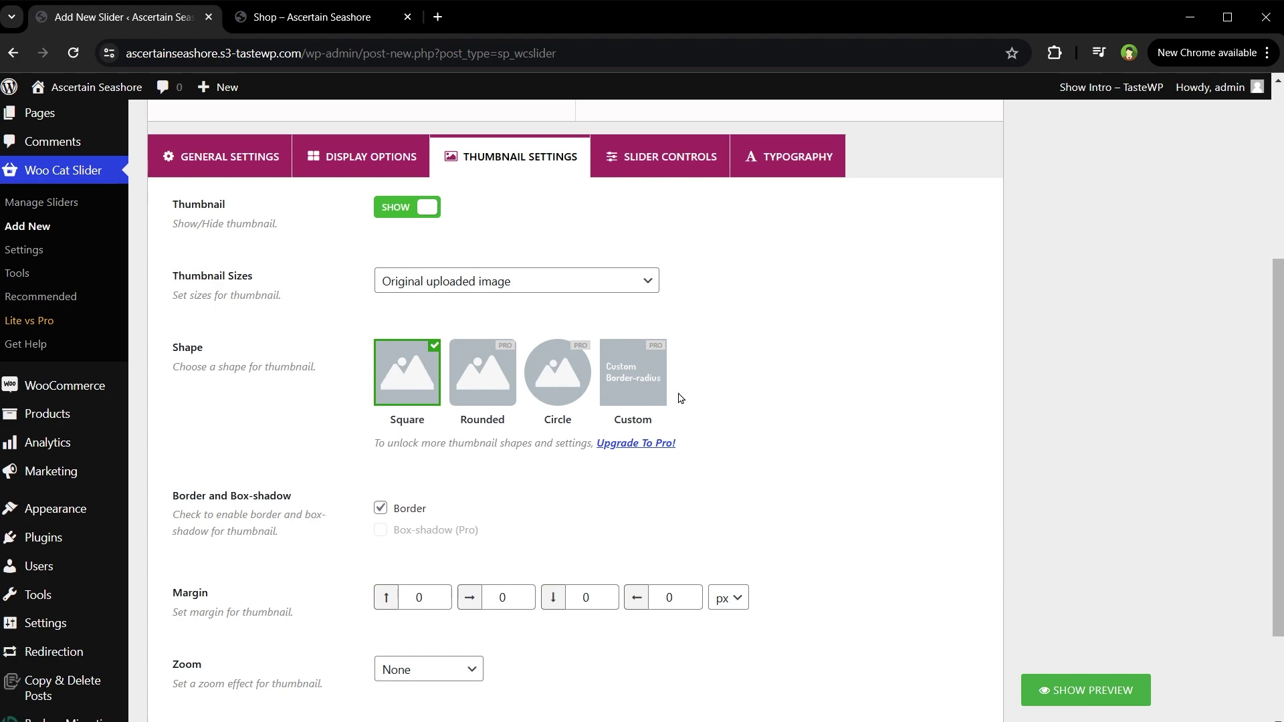
scroll(703, 401, "down", 2)
left_click(474, 539)
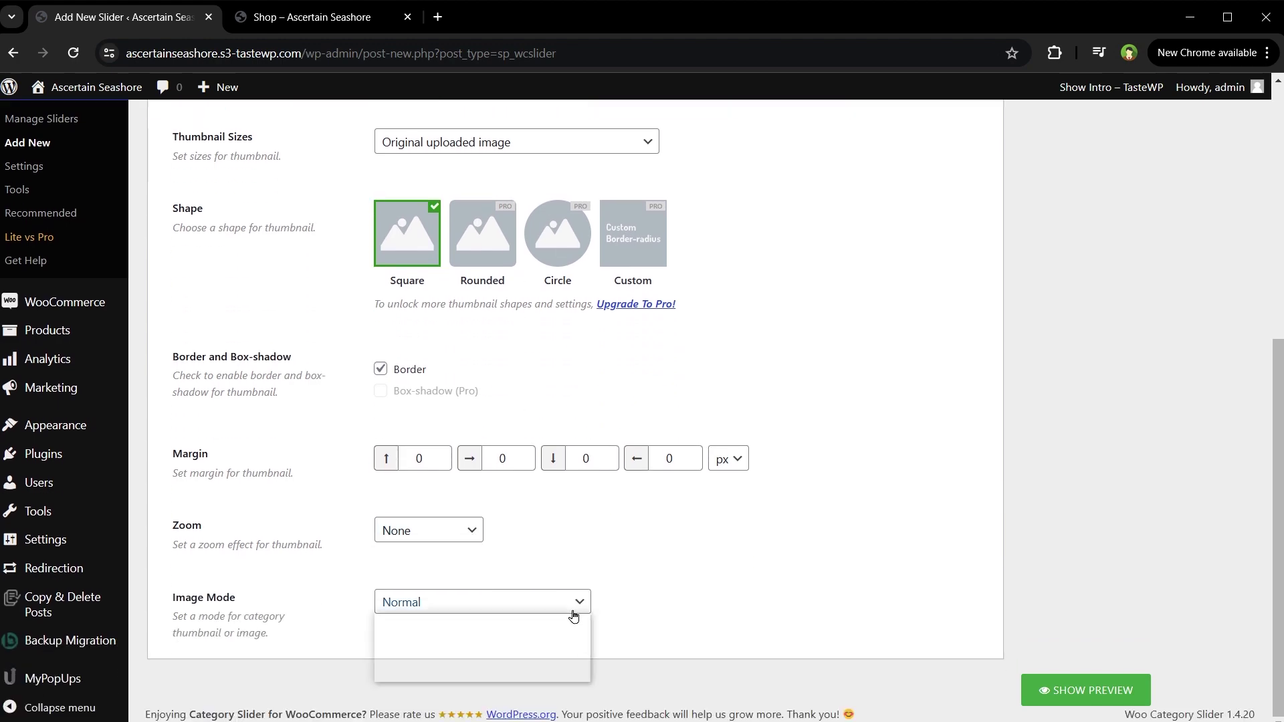
left_click(580, 601)
left_click(952, 457)
scroll(952, 457, "up", 5)
left_click(696, 367)
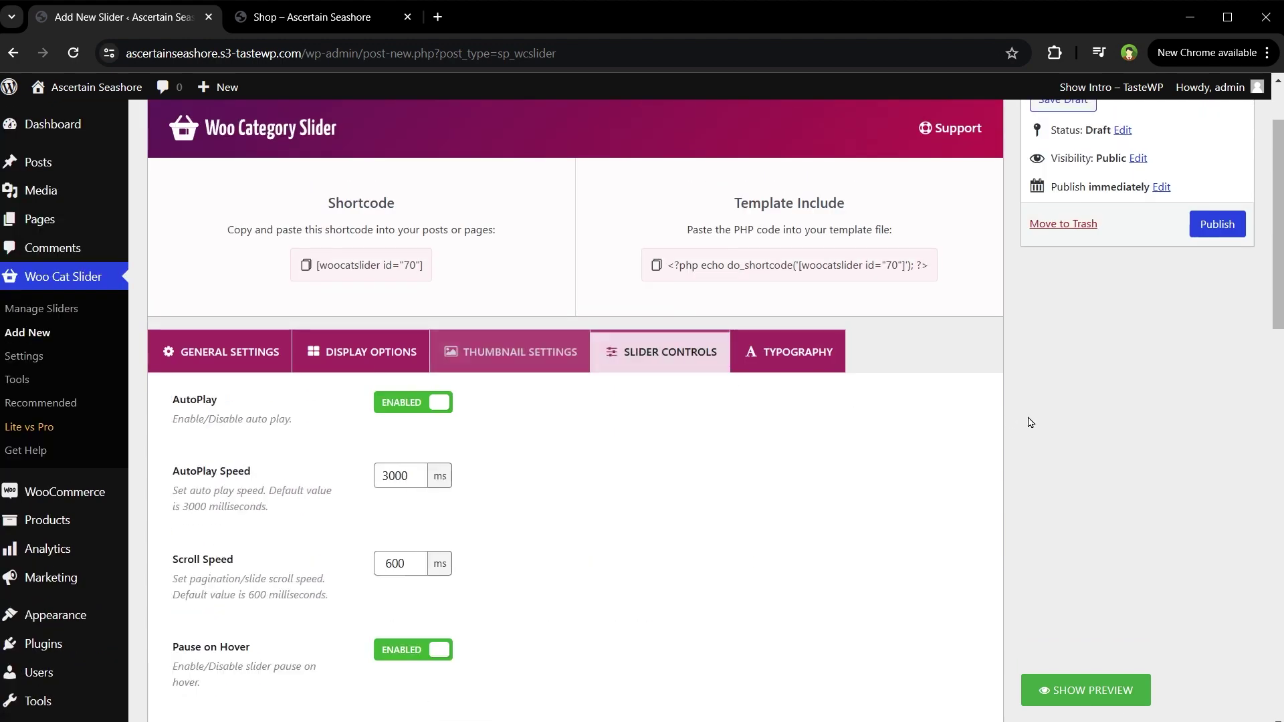
scroll(1093, 432, "down", 2)
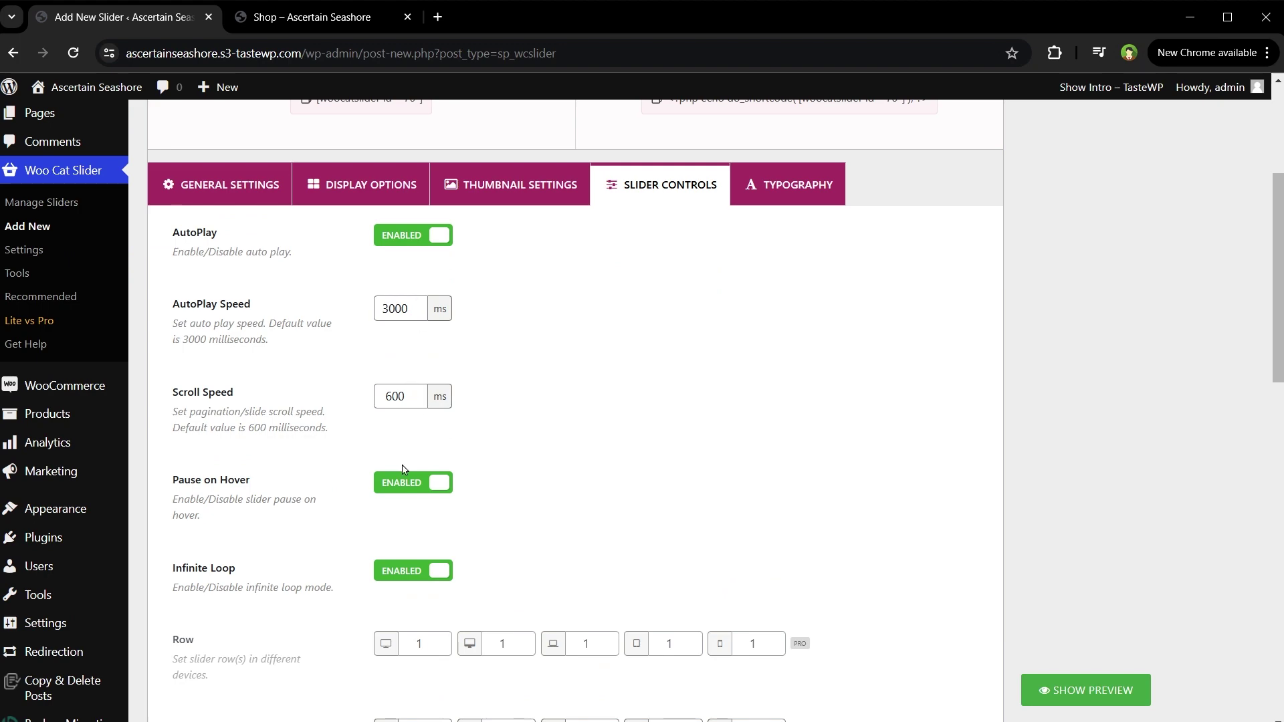
scroll(787, 497, "down", 4)
scroll(797, 505, "up", 2)
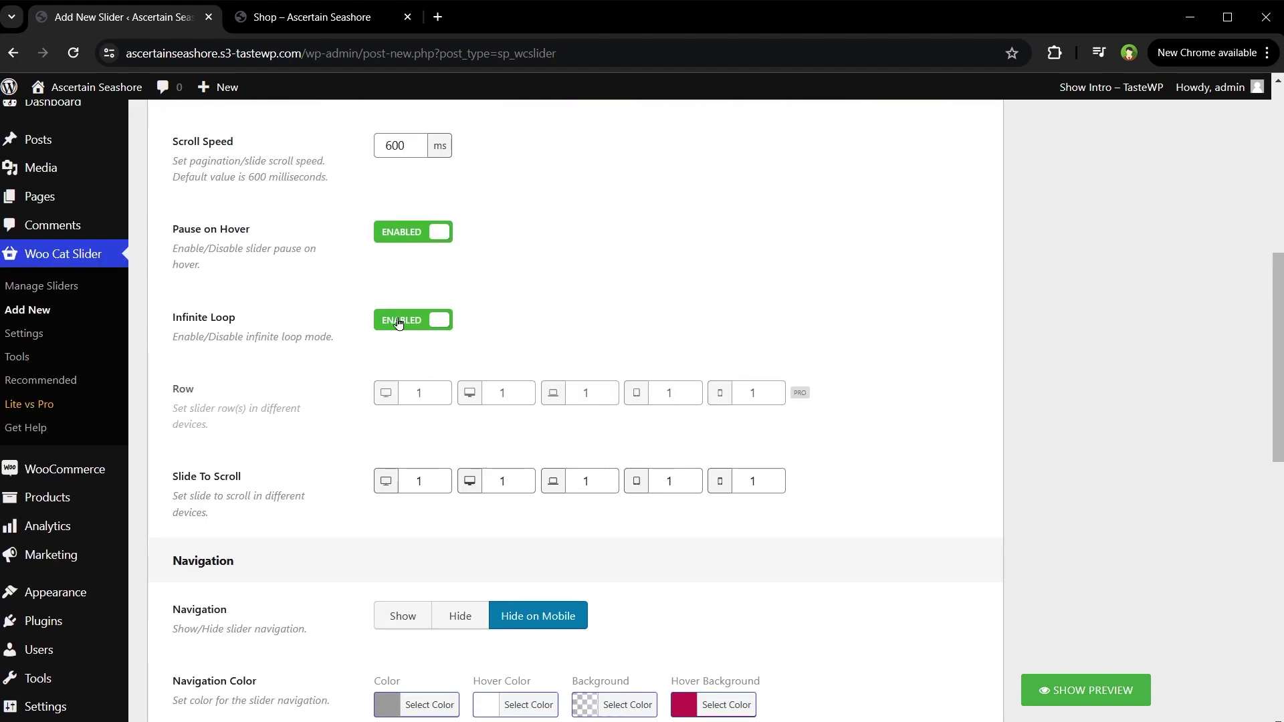
scroll(802, 452, "down", 3)
scroll(802, 452, "down", 3)
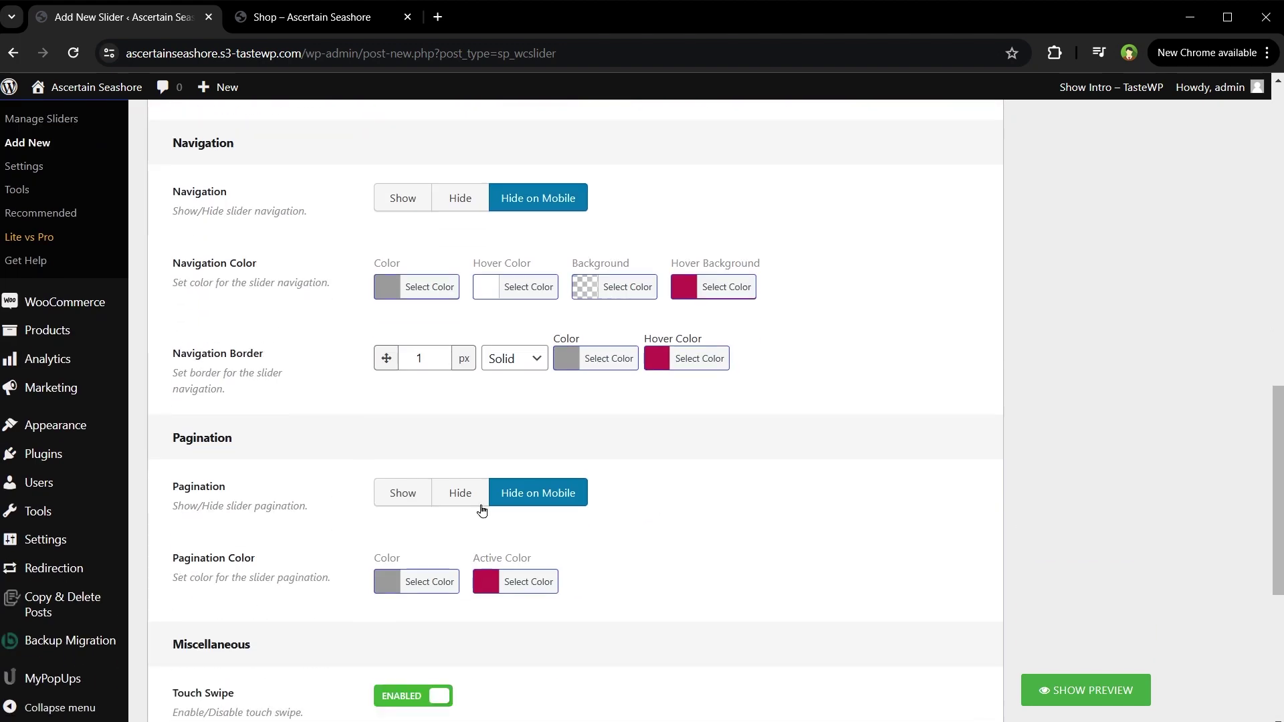
scroll(956, 566, "down", 4)
scroll(956, 566, "up", 5)
scroll(823, 542, "up", 8)
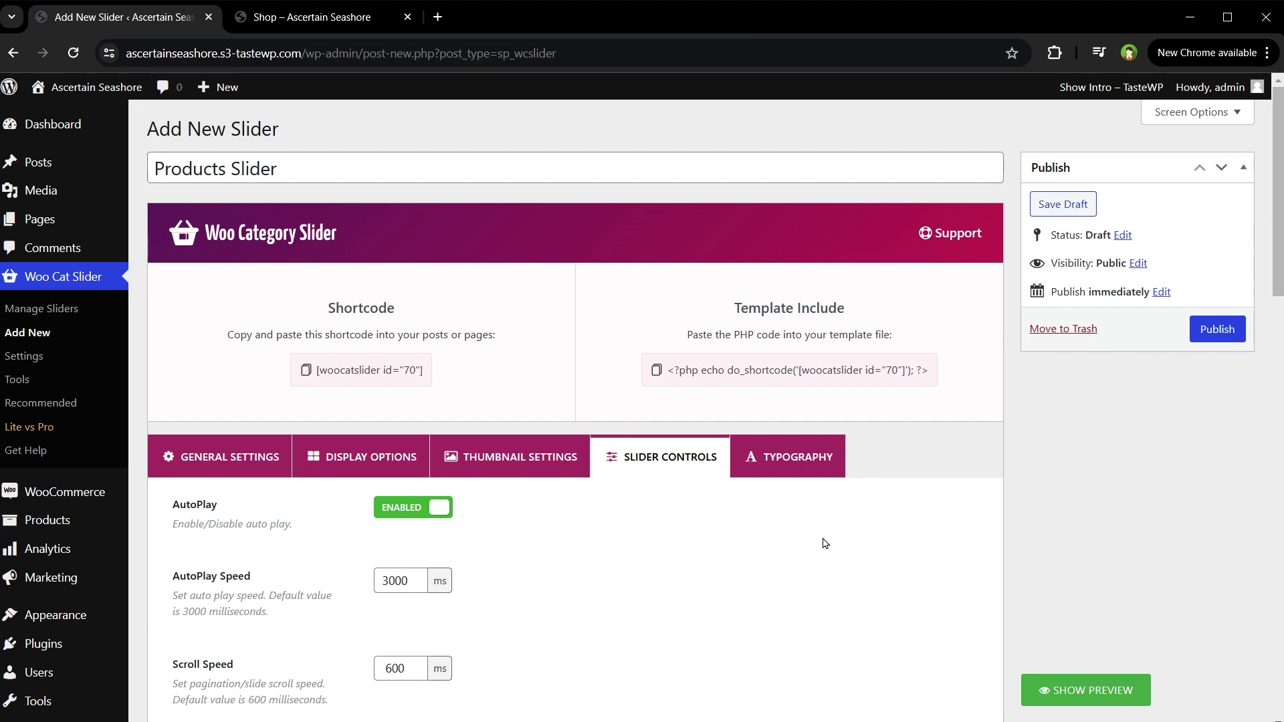
Step: Preview the Tshirts and Hoodies carousel through both slides, then publish Products Slider
left_click(1085, 690)
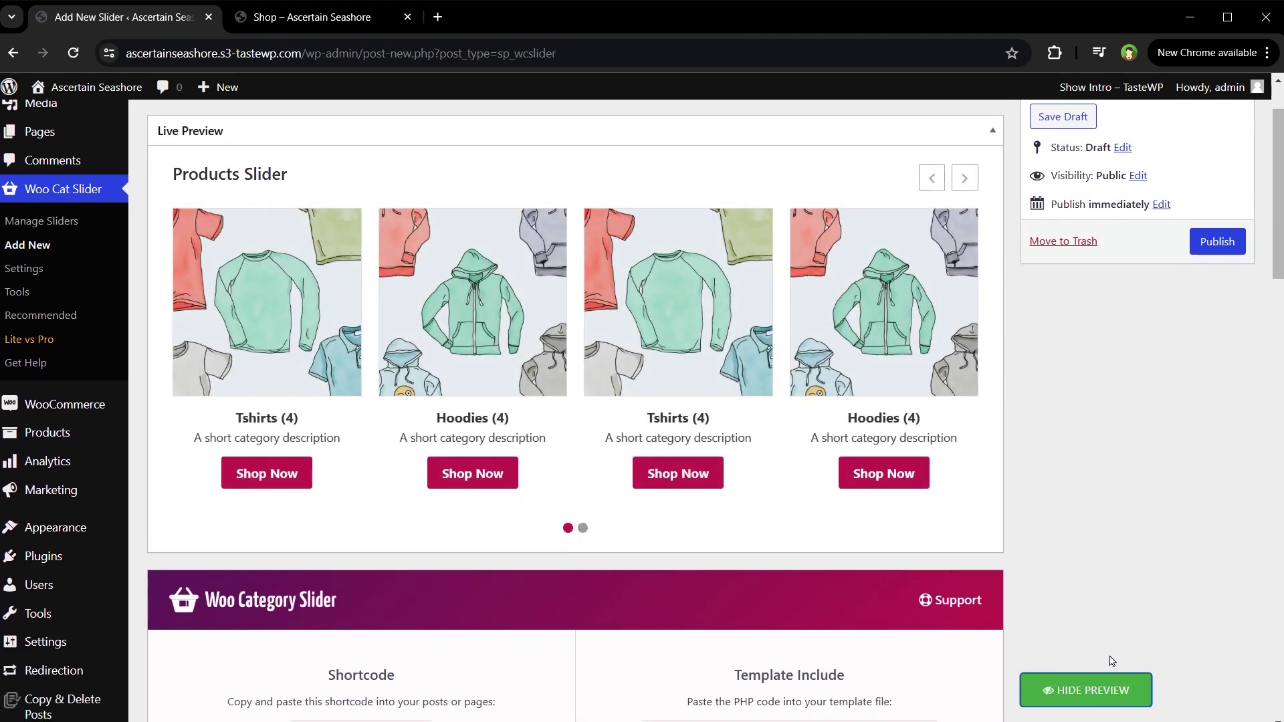
left_click(932, 178)
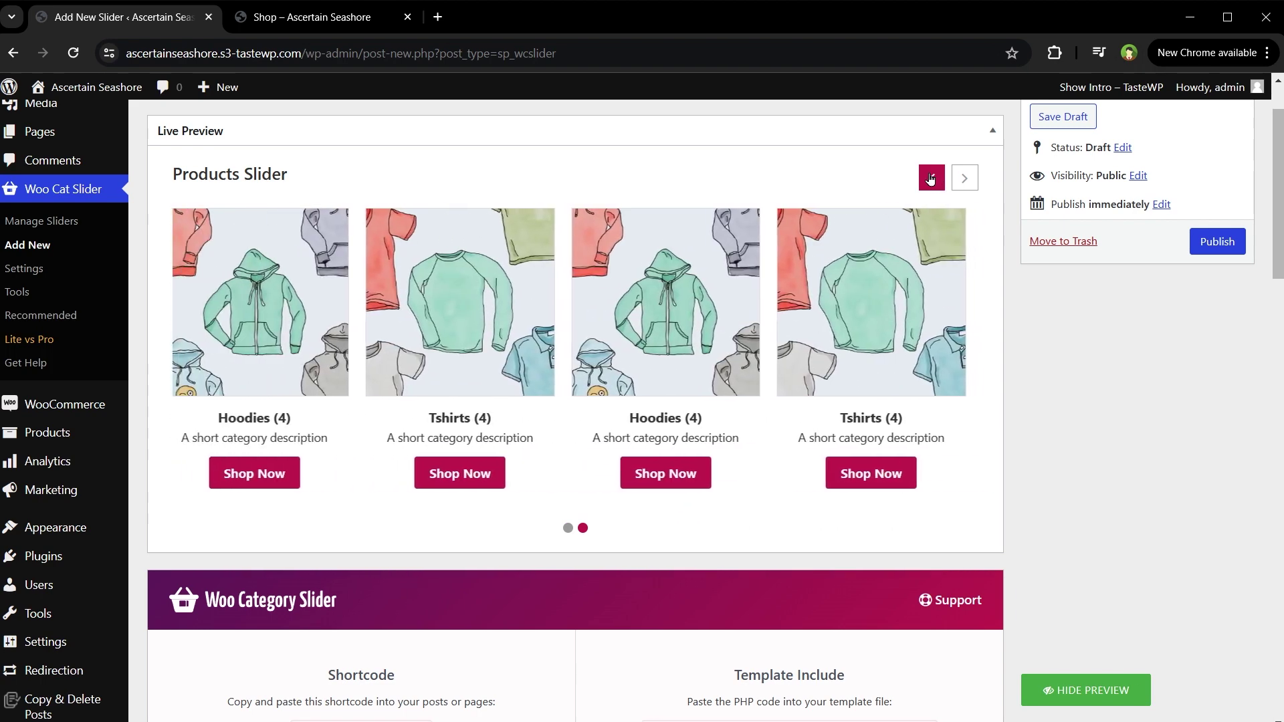
left_click(932, 177)
scroll(602, 351, "up", 3)
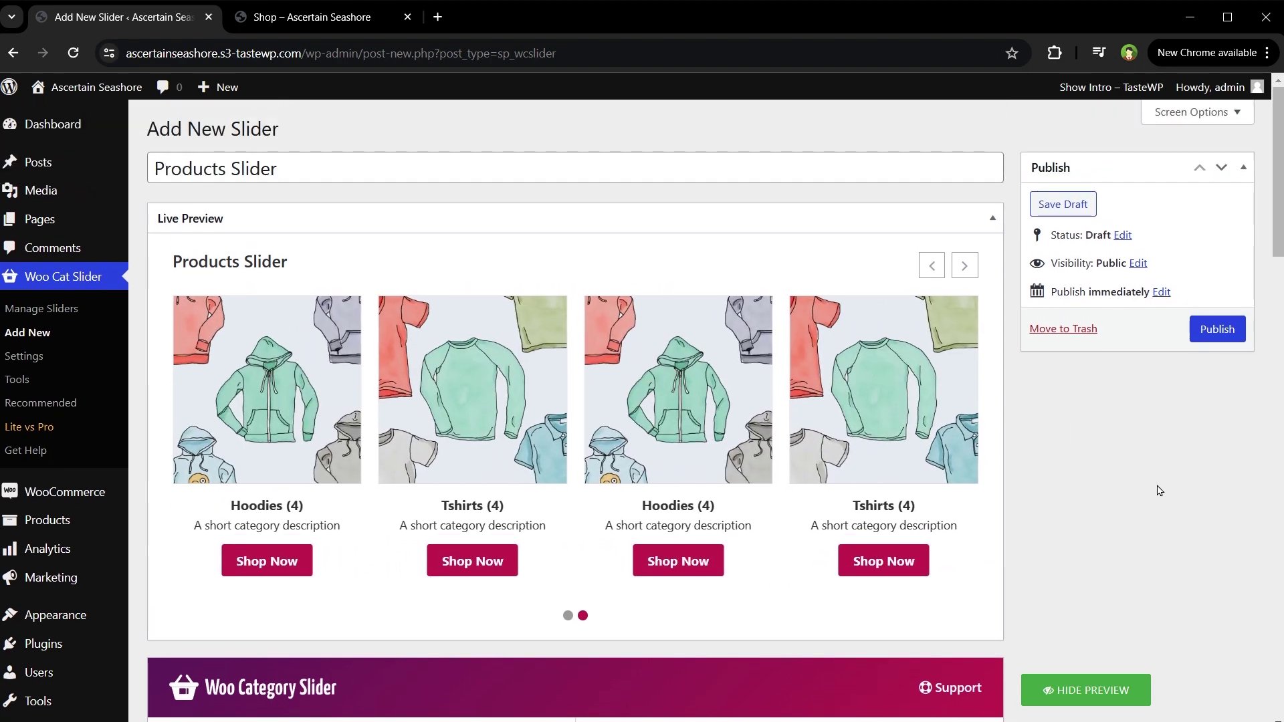
left_click(1216, 329)
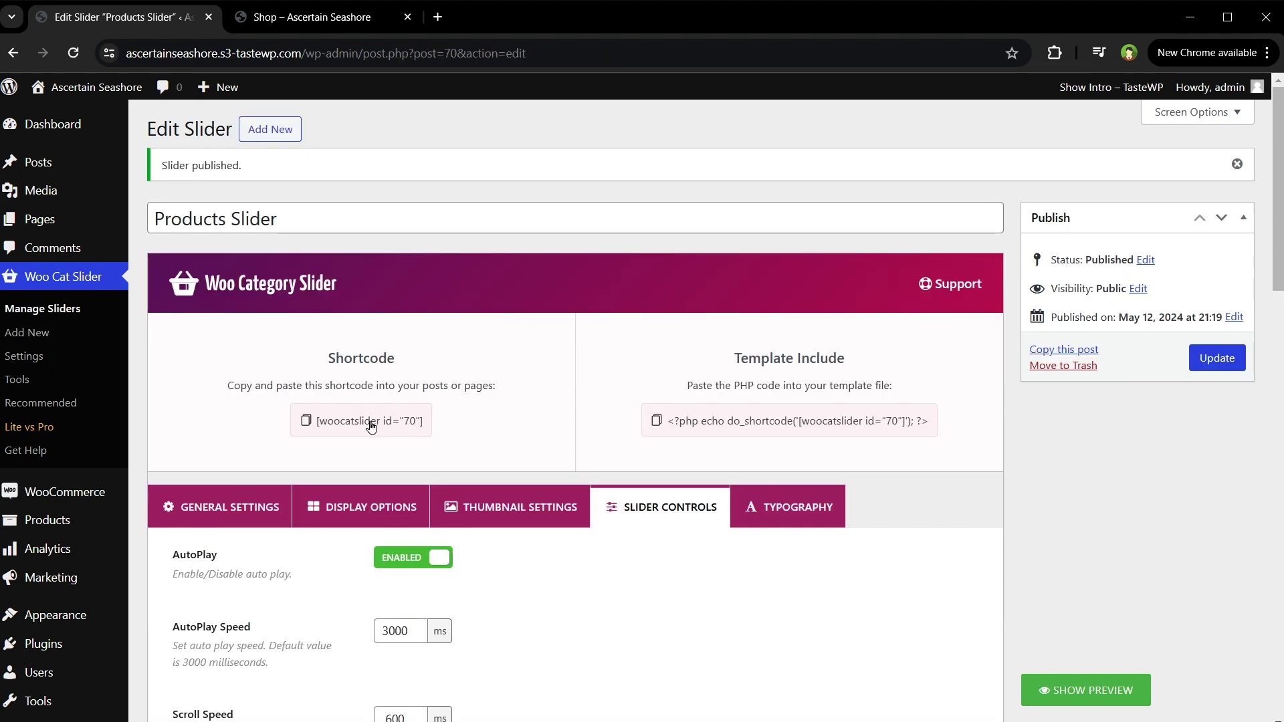
Step: Copy the Products Slider shortcode, then open the store homepage from the Shop tab
left_click(373, 421)
right_click(373, 422)
left_click(407, 438)
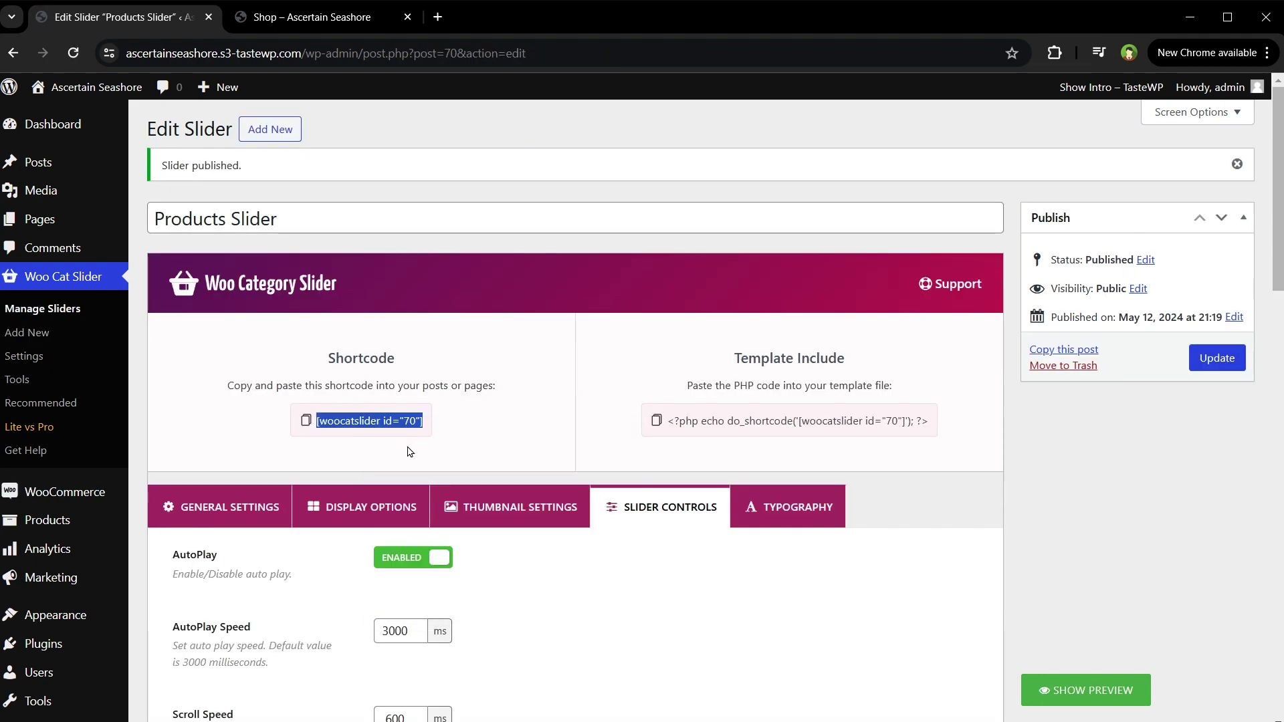
left_click(311, 18)
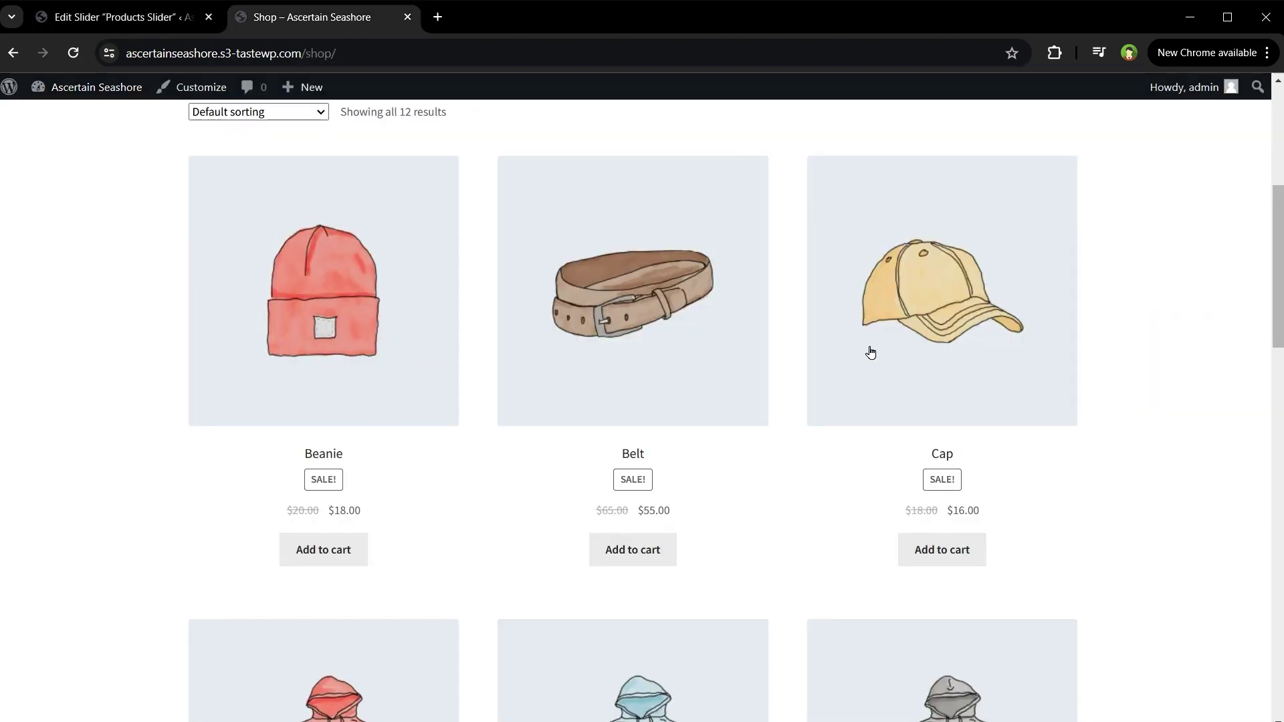
scroll(905, 367, "up", 5)
left_click(220, 149)
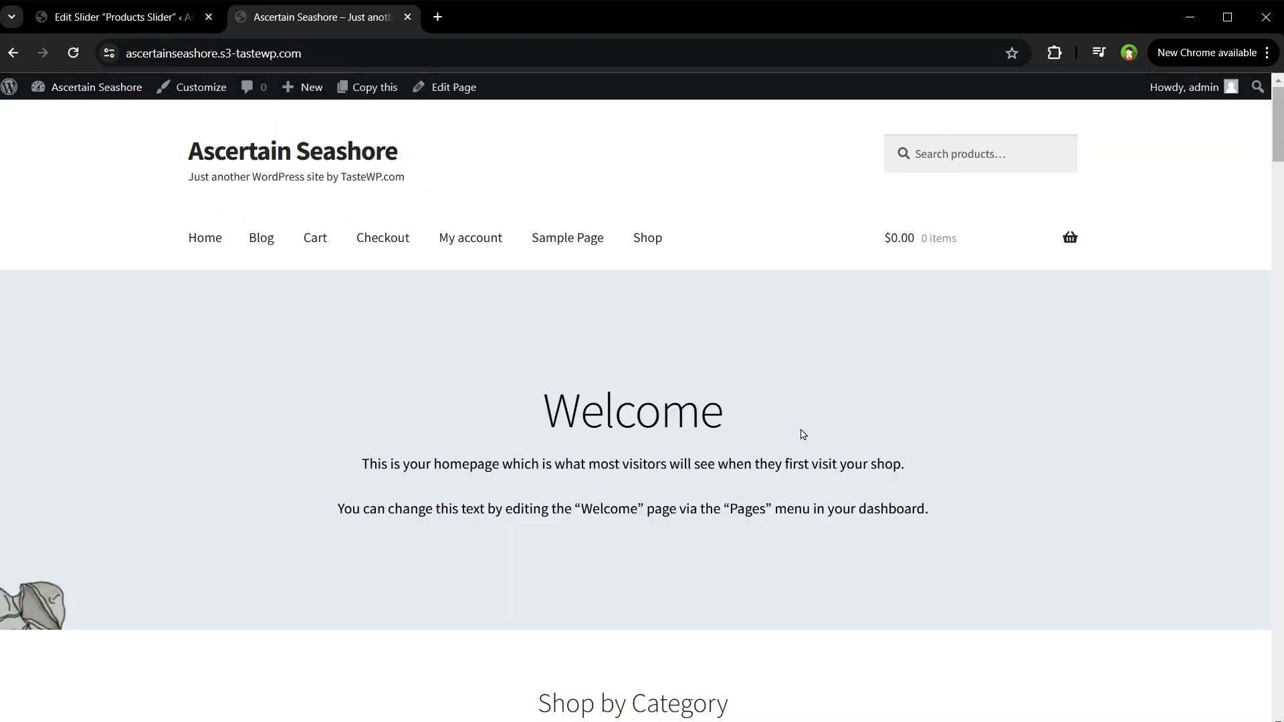
scroll(1013, 422, "down", 5)
scroll(1016, 439, "down", 5)
scroll(1016, 438, "up", 10)
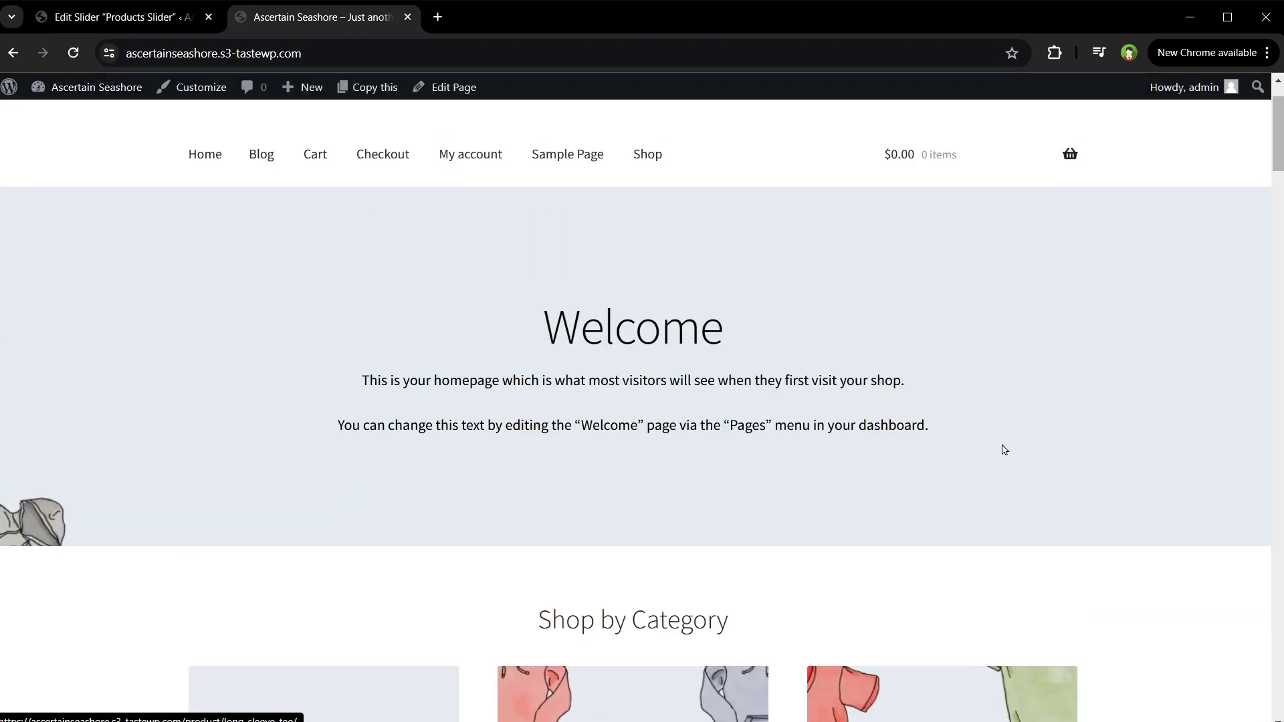
Step: Open the homepage editor in a new tab placed beside the slider tab
right_click(453, 87)
left_click(502, 100)
left_click(479, 18)
left_click_drag(480, 19, 331, 19)
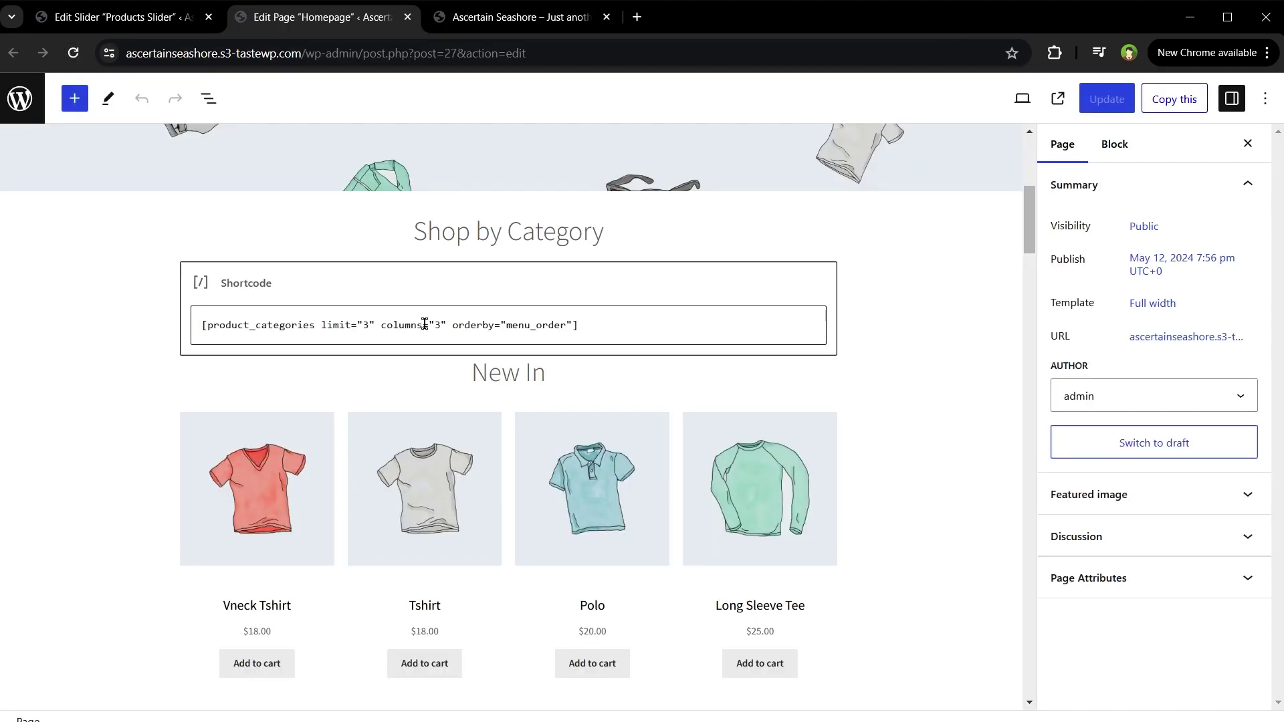
Step: Duplicate the shortcode block and Shop by Category heading above it, renaming the heading to Product Categories
left_click(784, 304)
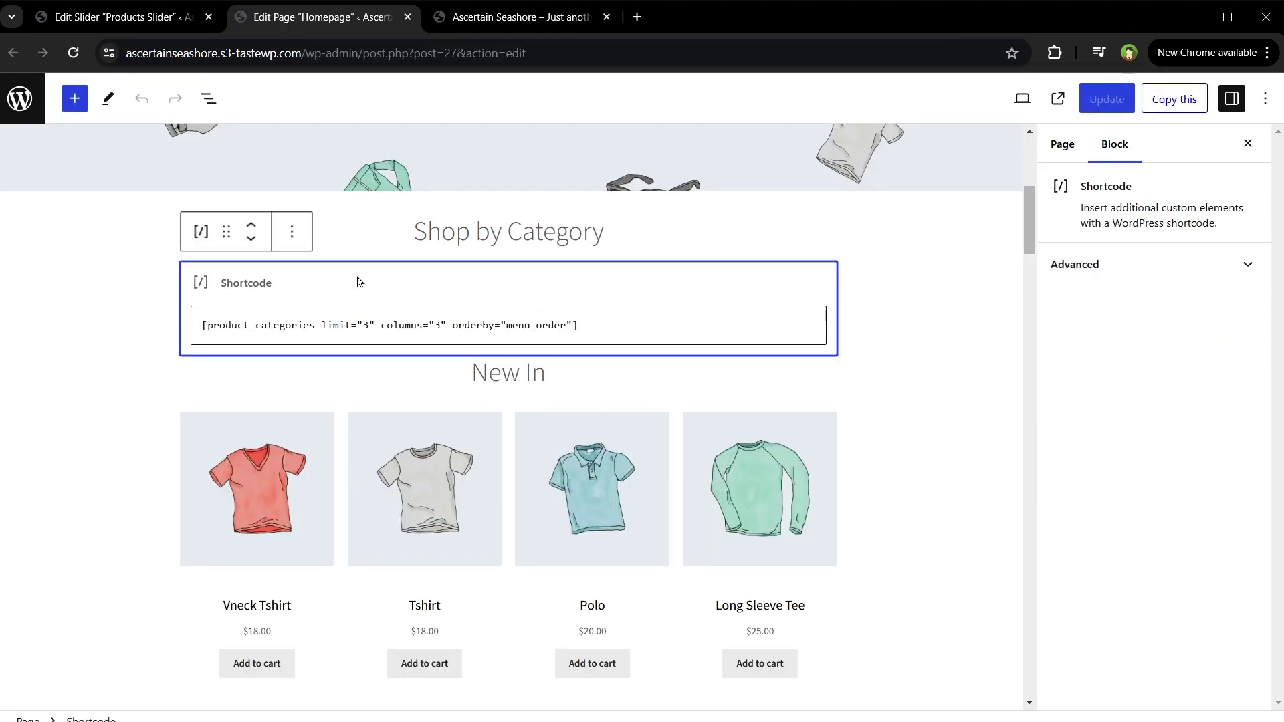
left_click(292, 232)
left_click(312, 315)
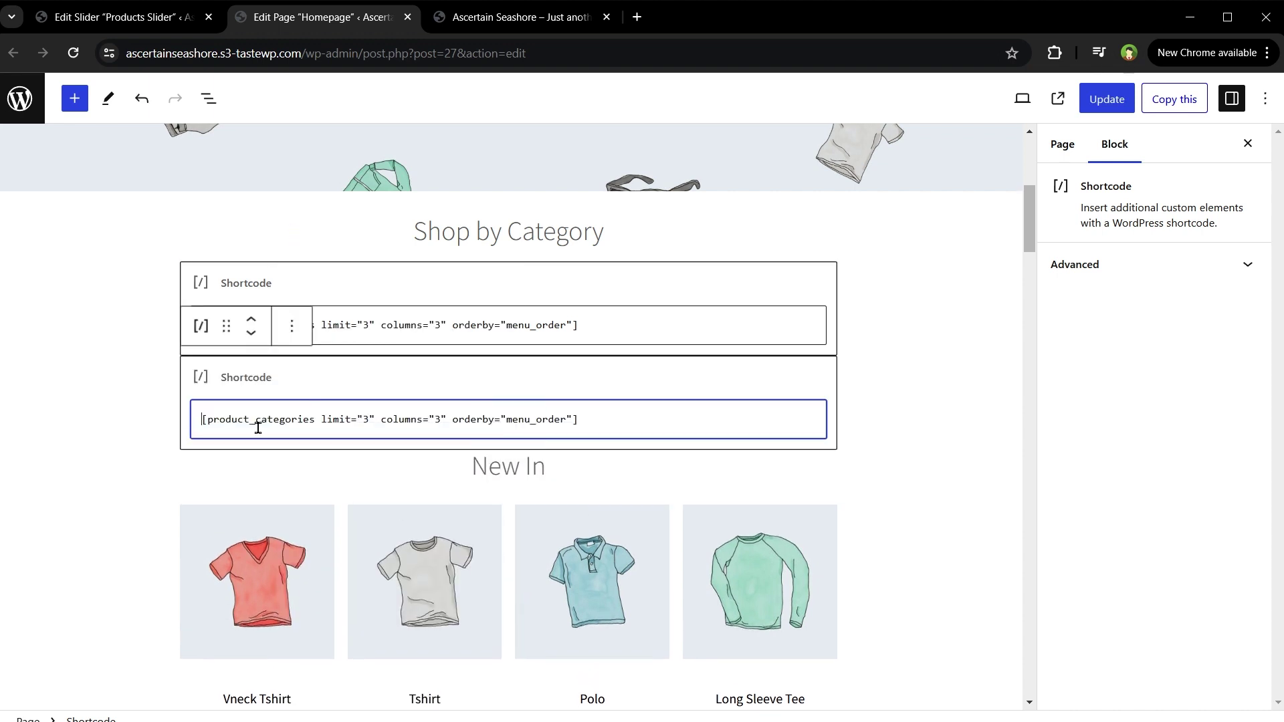
left_click(250, 321)
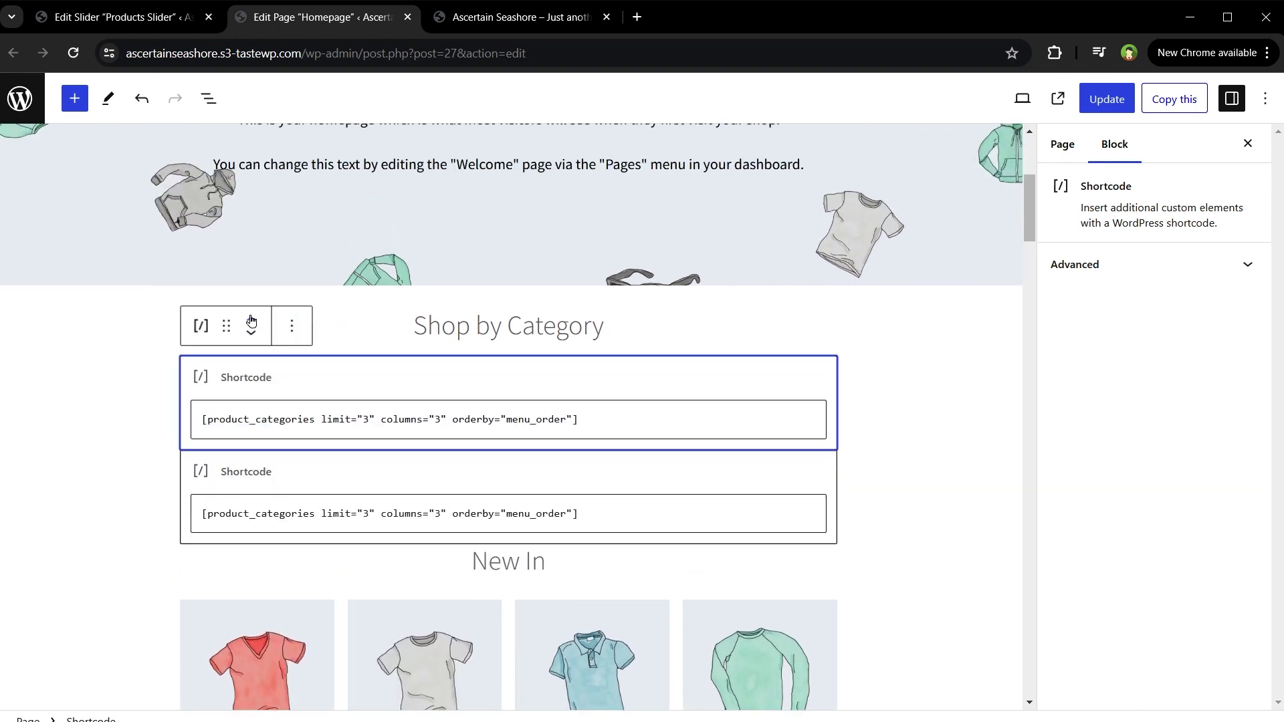
left_click(523, 423)
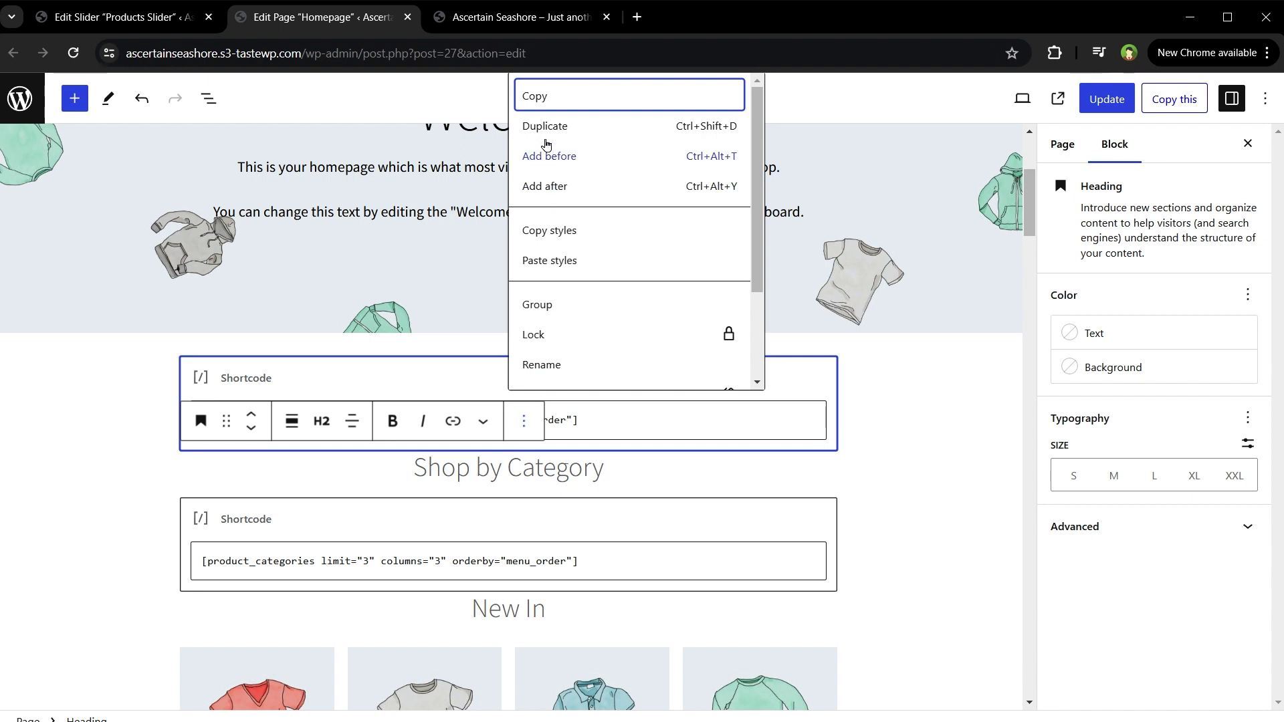
left_click(545, 126)
key("ctrl+shift+alt+t")
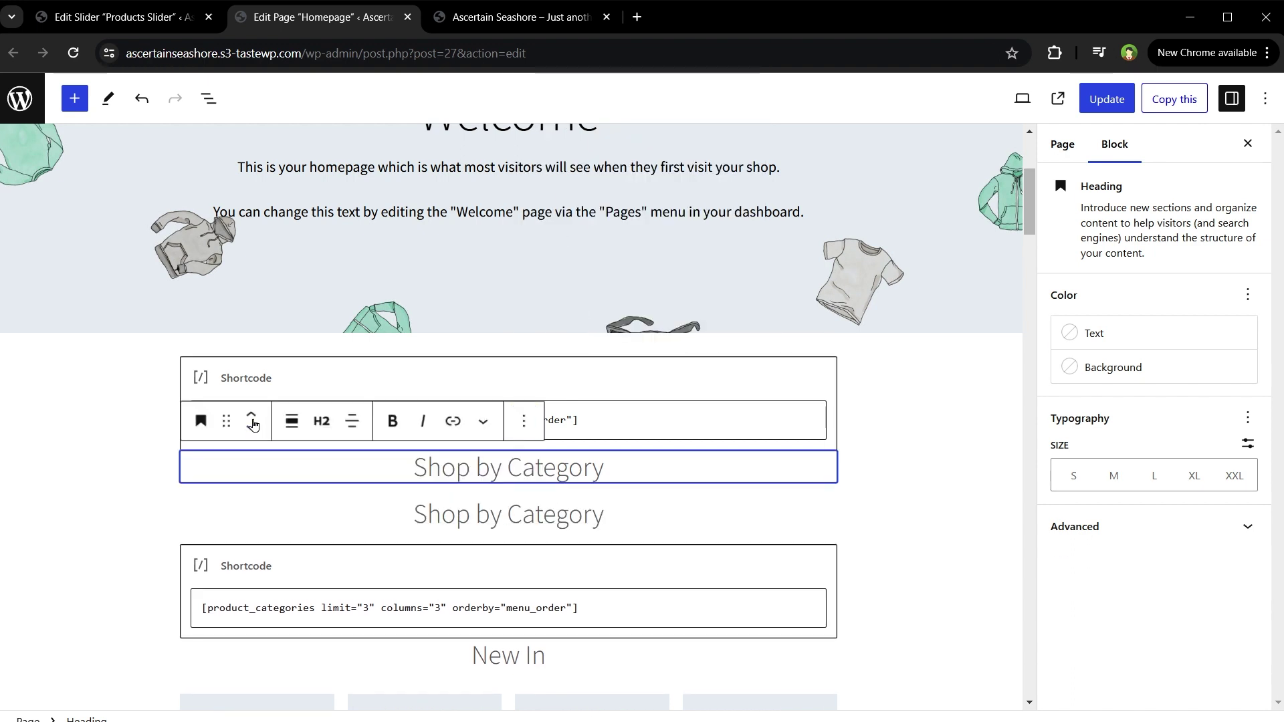
key("ctrl+a")
type("Product Cat")
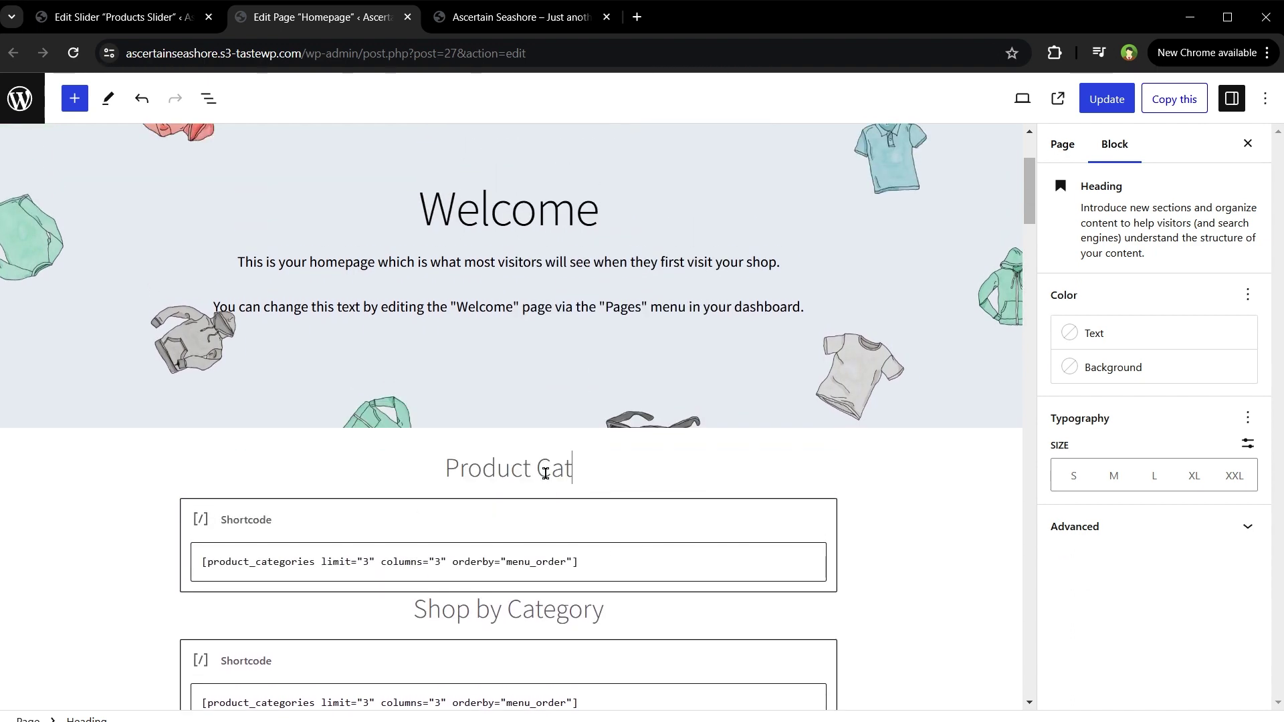
type("egories")
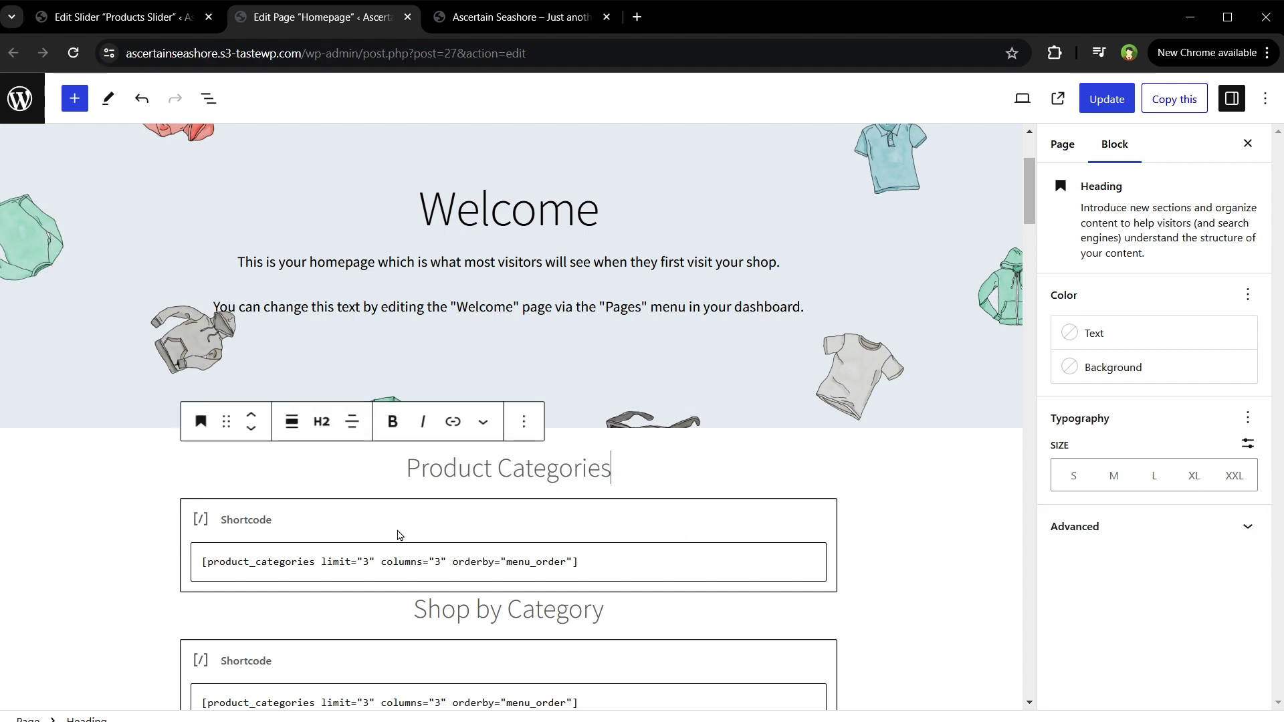
Step: Paste the Products Slider shortcode into the new block and update the homepage
left_click(573, 562)
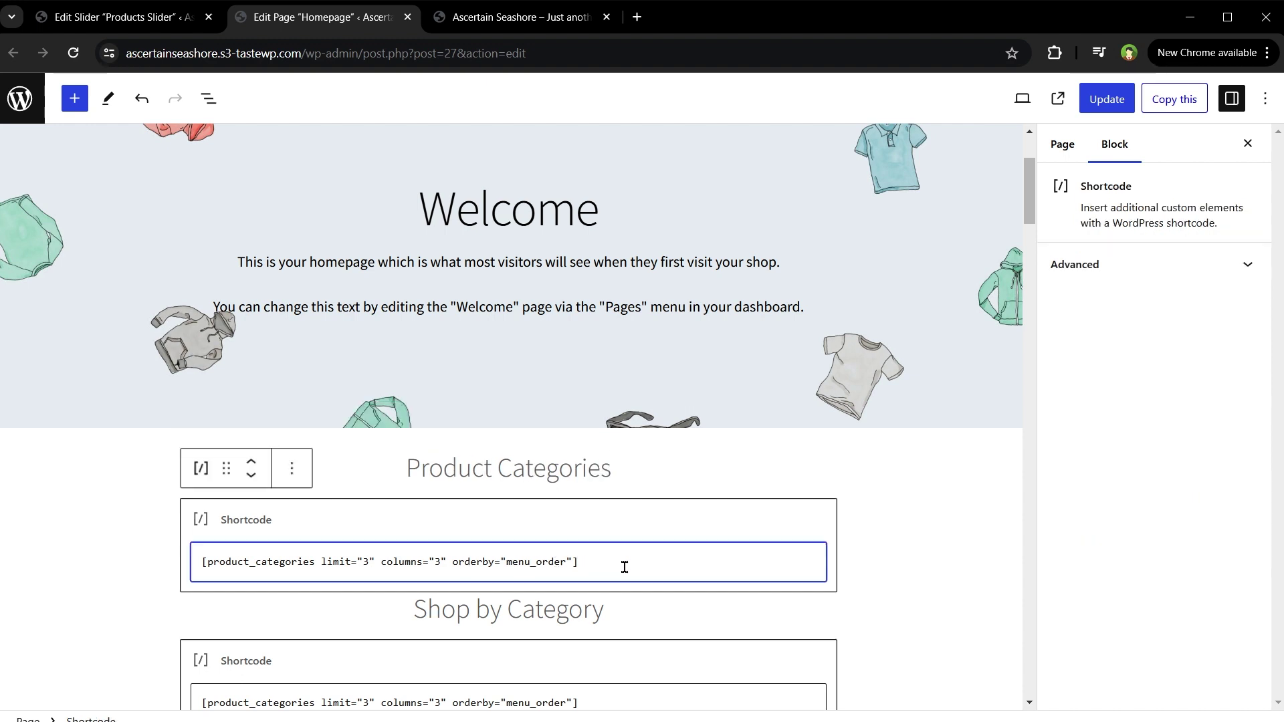
key("ctrl+a")
type("[woocatslider id=\"70\"]")
key("ctrl+s")
left_click(1106, 98)
Step: Reload the homepage, cycle the category slider back to Tshirts, and open Hoodies
left_click(521, 17)
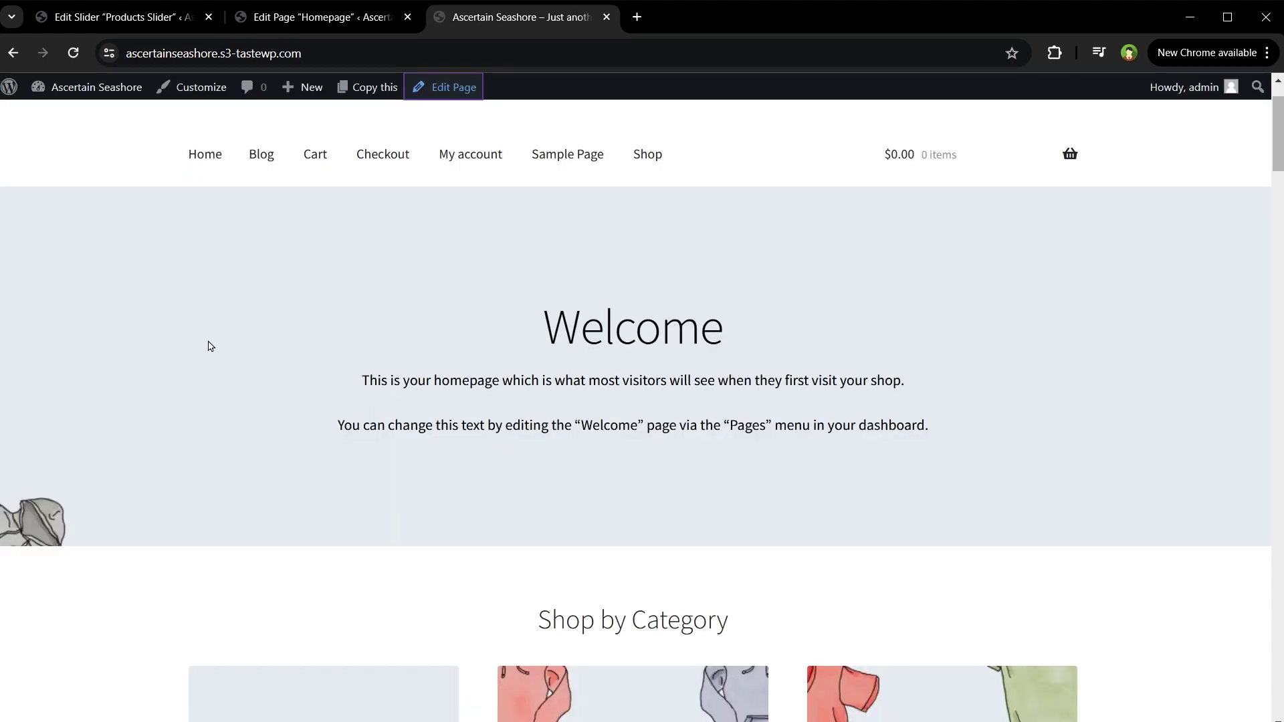
right_click(196, 356)
left_click(219, 379)
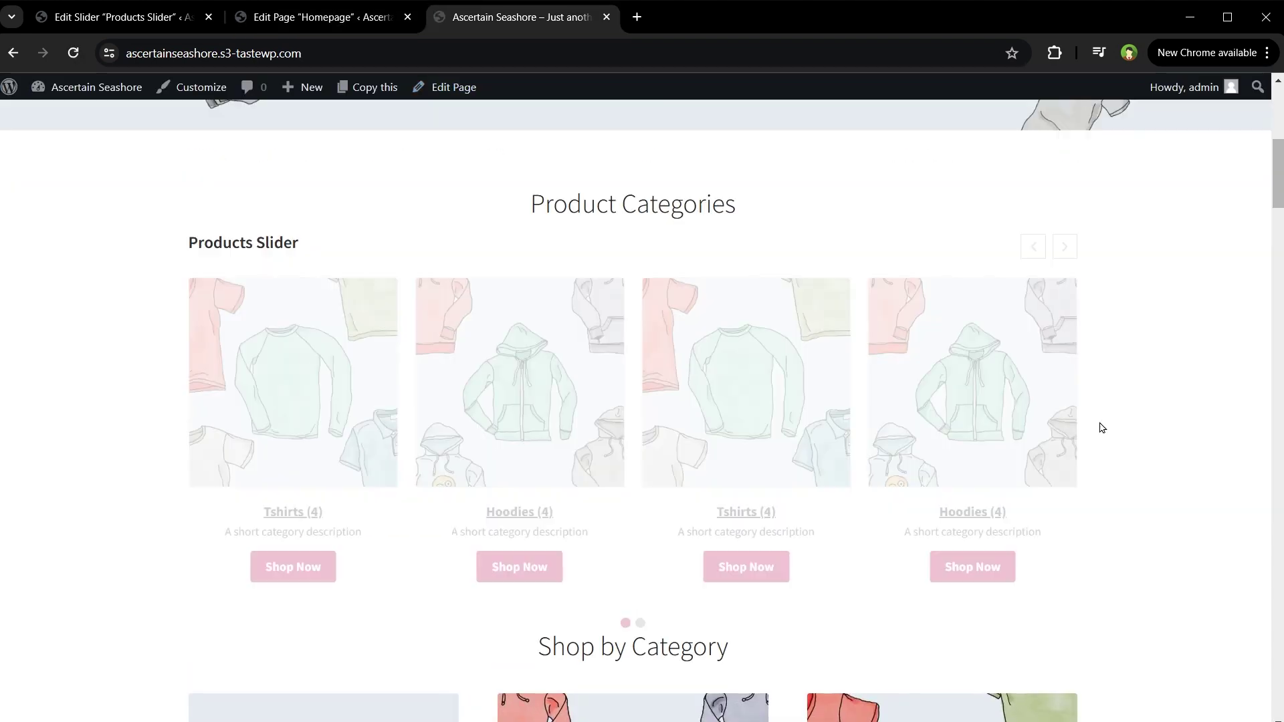
scroll(1104, 427, "up", 1)
scroll(1105, 426, "down", 5)
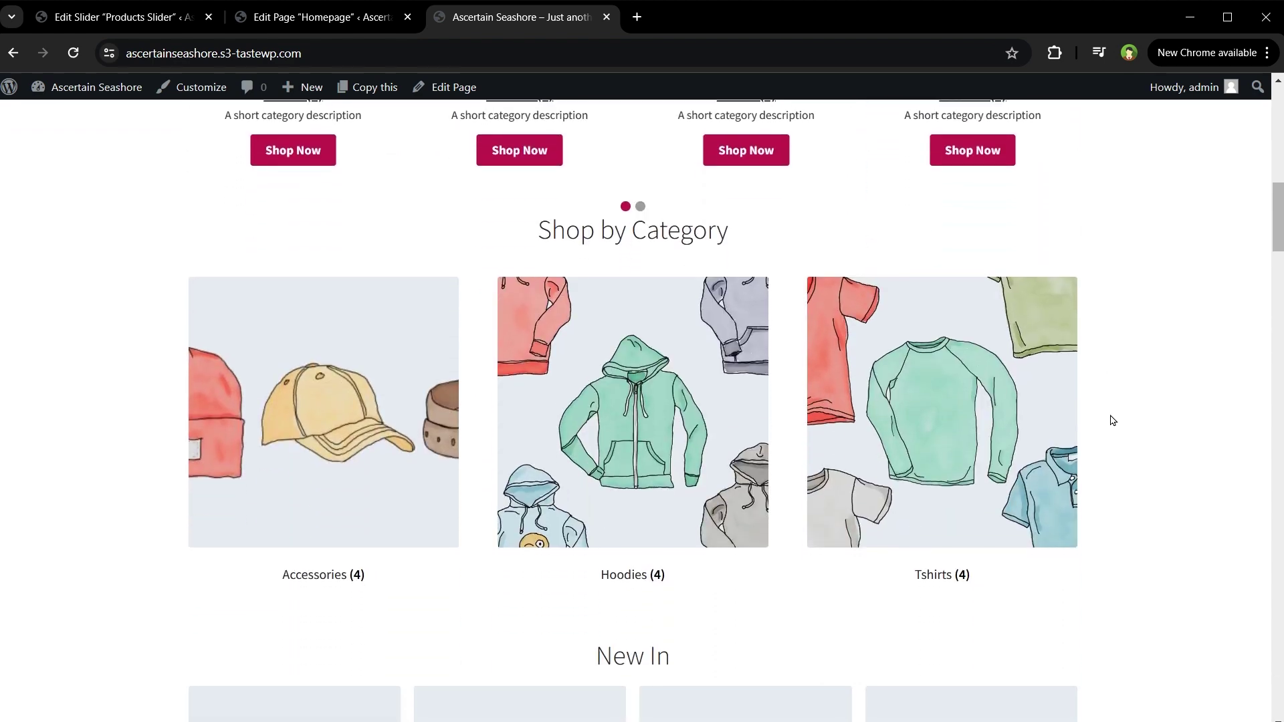
scroll(1111, 420, "up", 2)
scroll(1112, 420, "up", 3)
left_click(140, 381)
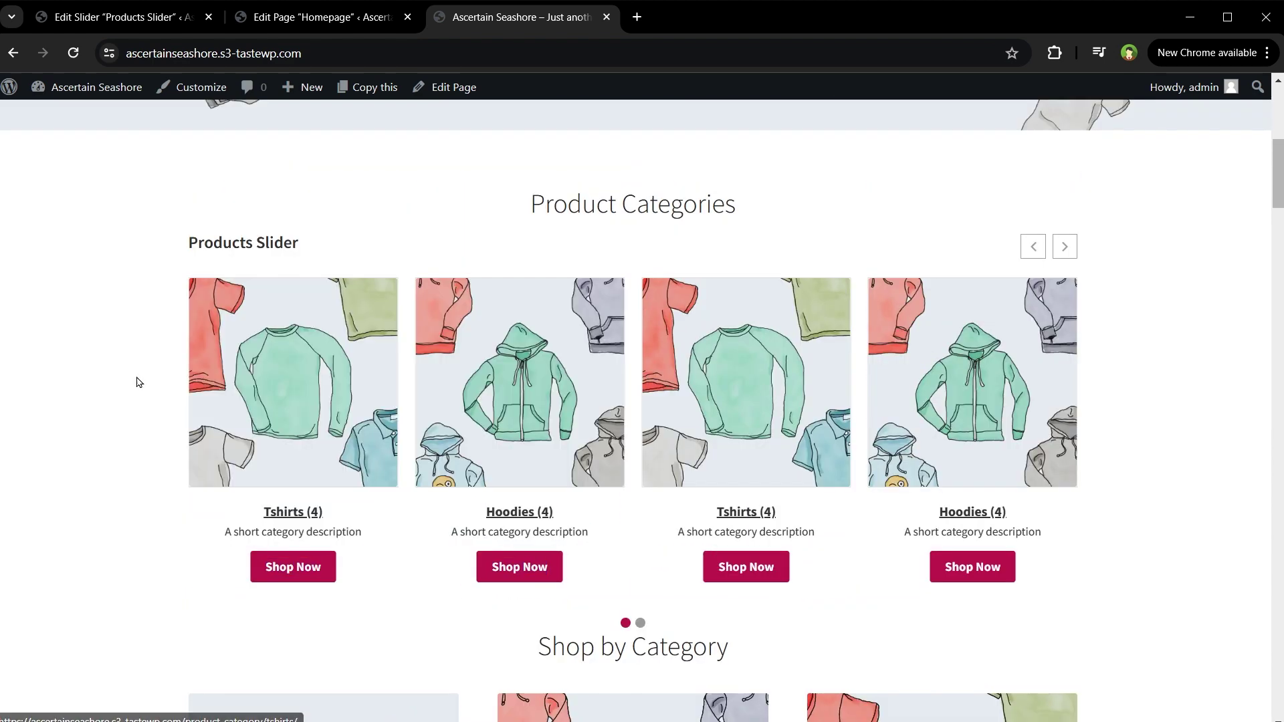
left_click(1065, 246)
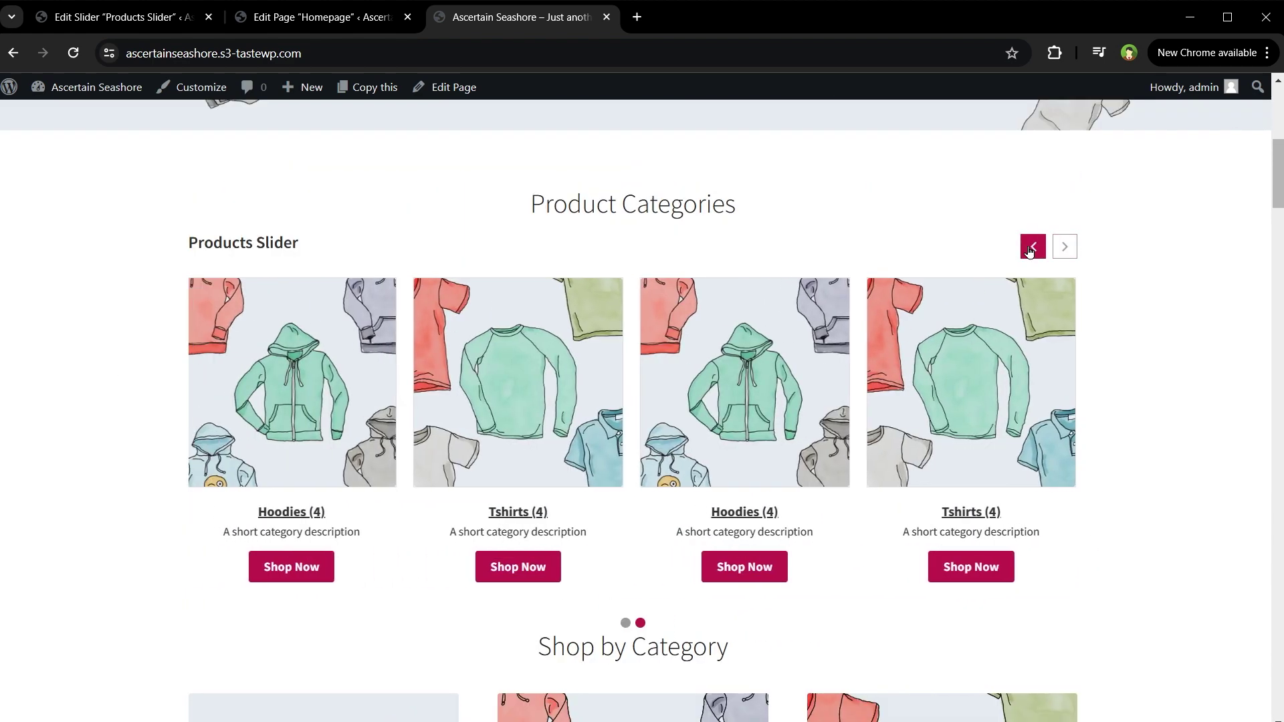
left_click(1031, 250)
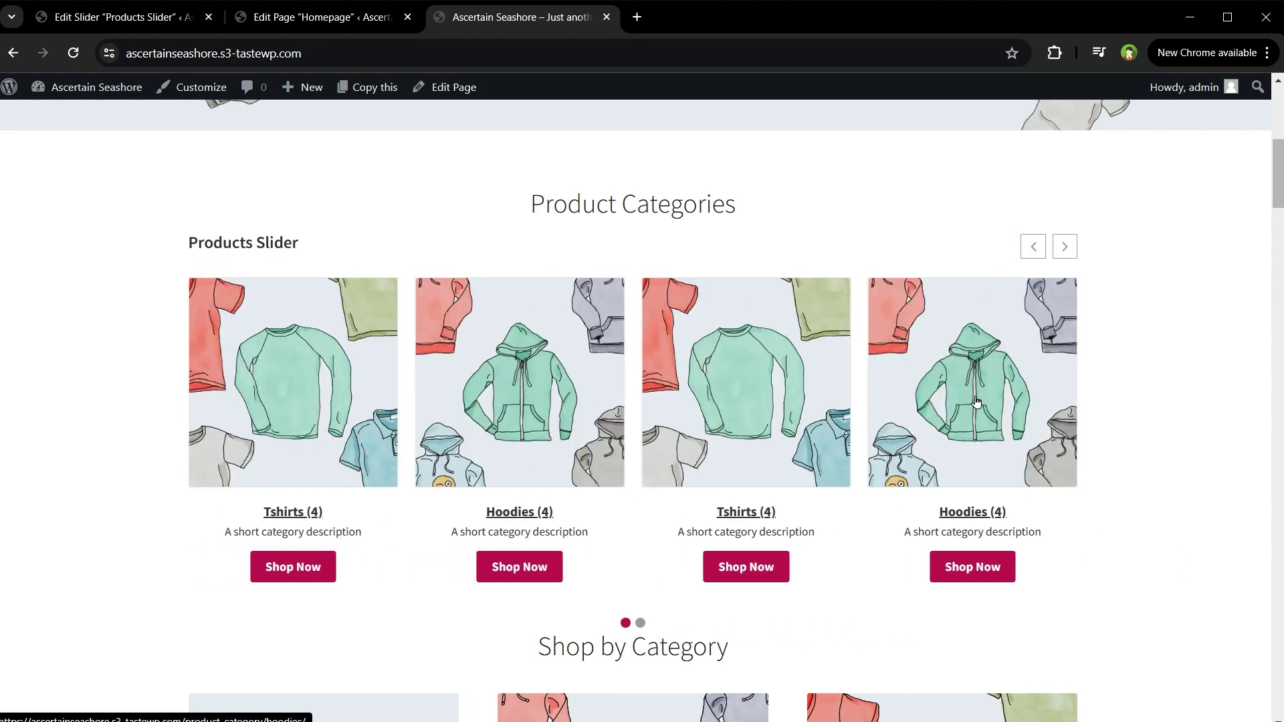
left_click(981, 387)
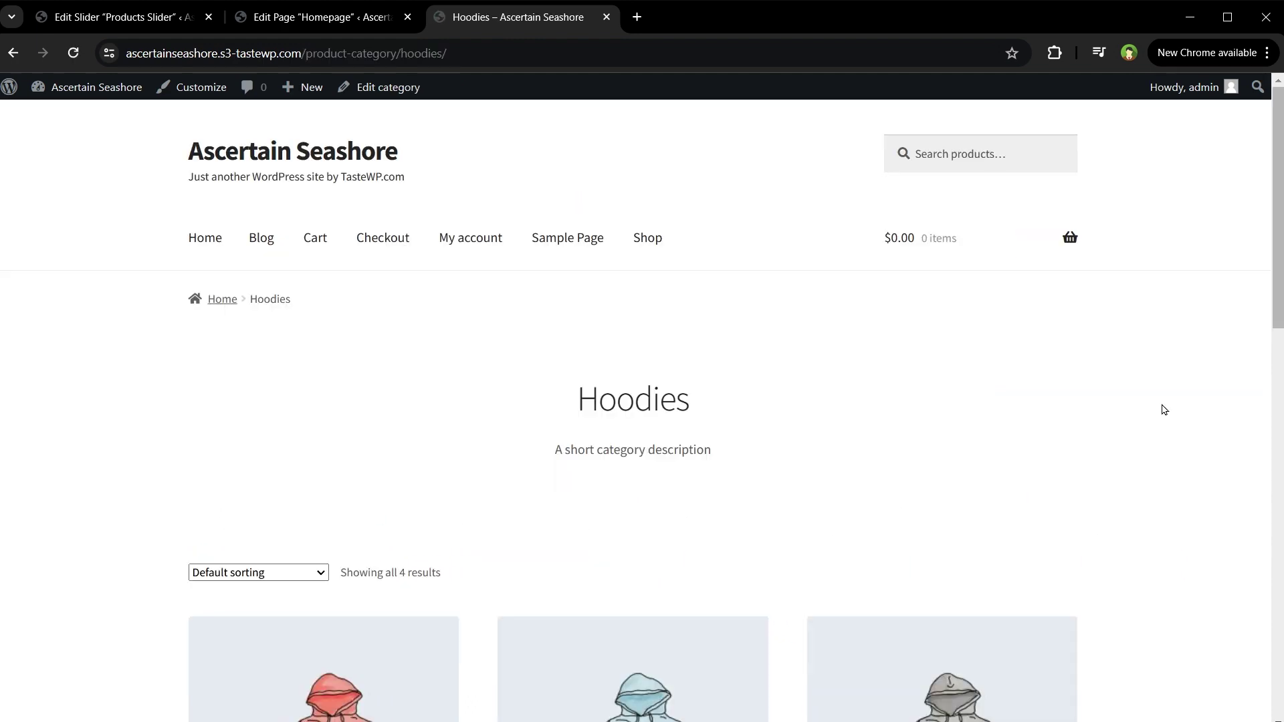
scroll(1164, 410, "down", 4)
scroll(1165, 411, "down", 4)
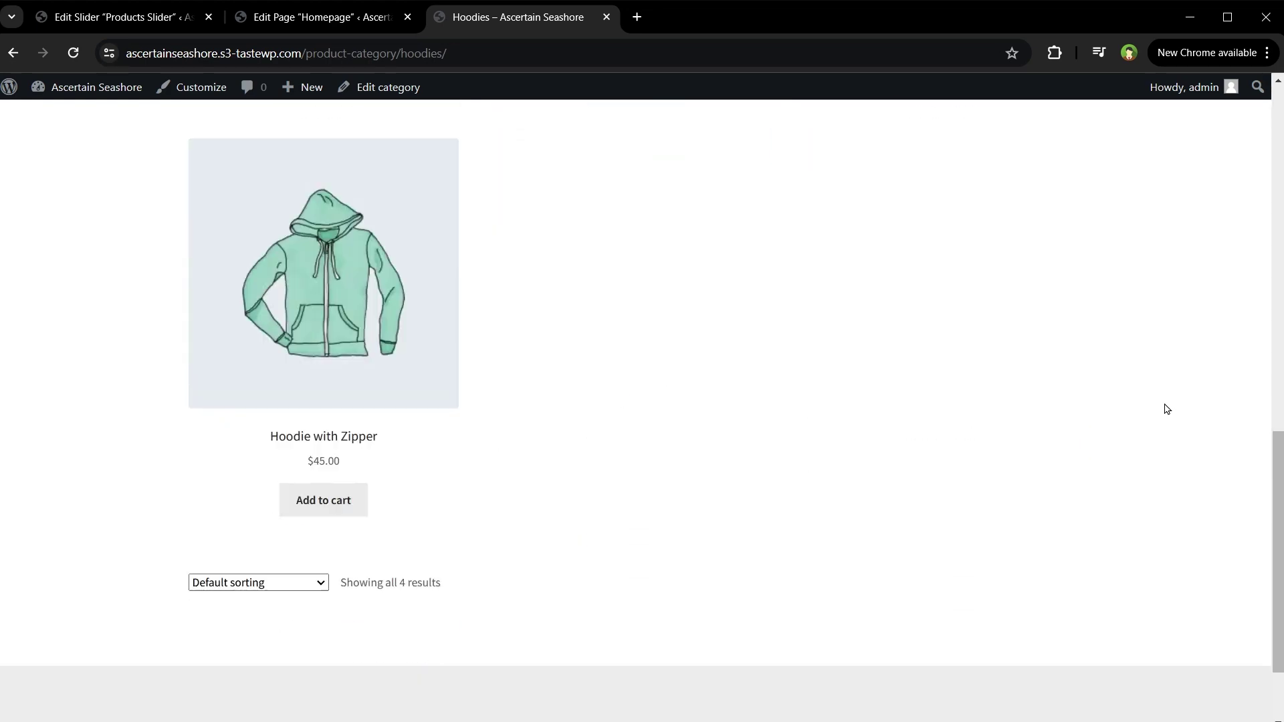
scroll(1166, 410, "up", 10)
Step: Return home and select Category Slider for WooCommerce in the installed plugins list
left_click(271, 151)
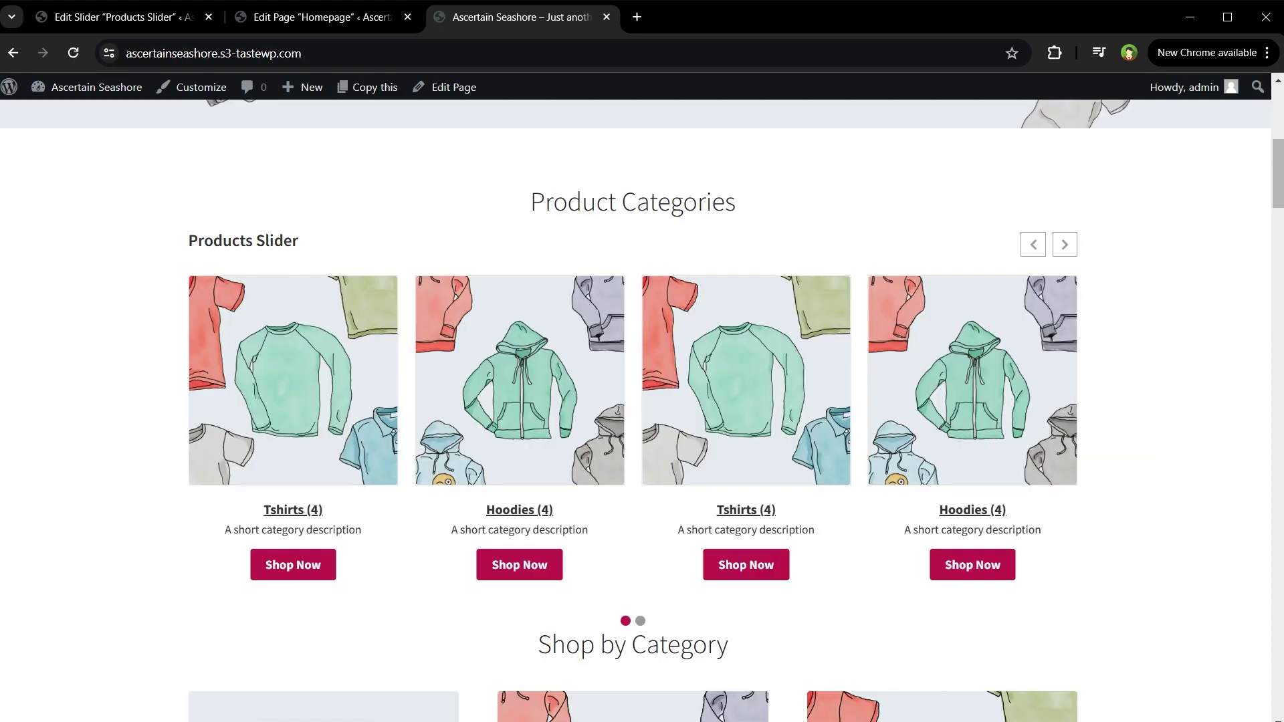
key("ctrl+1")
mouse_move(44, 643)
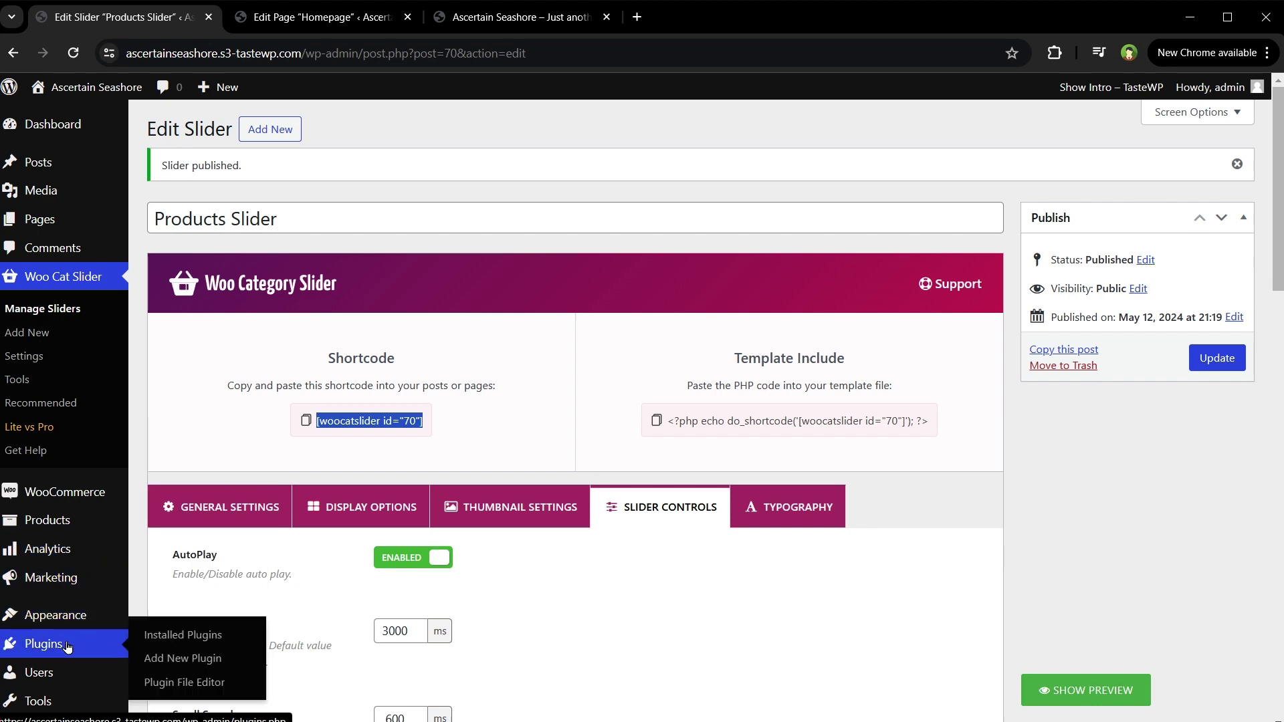
middle_click(183, 633)
key("ctrl+2")
left_click_drag(186, 315, 961, 359)
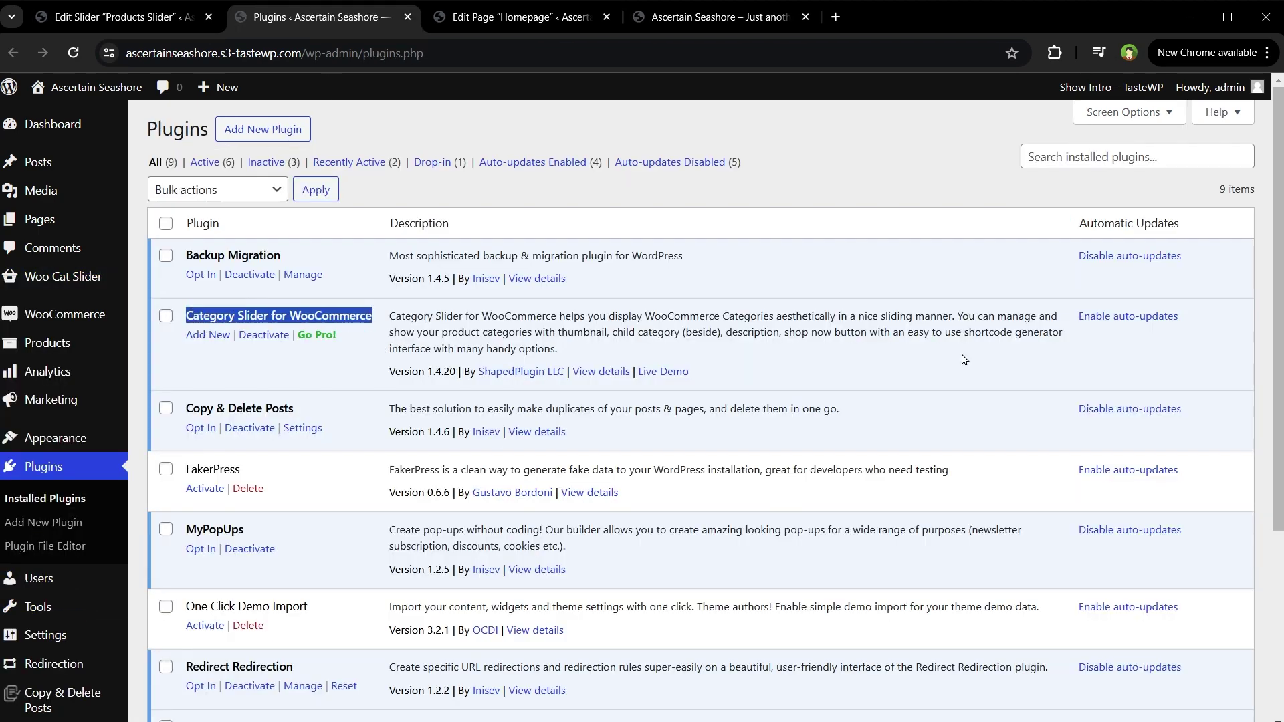
Step: Read the Category Slider for WooCommerce directory page, then go back to the homepage tab
key("ctrl+5")
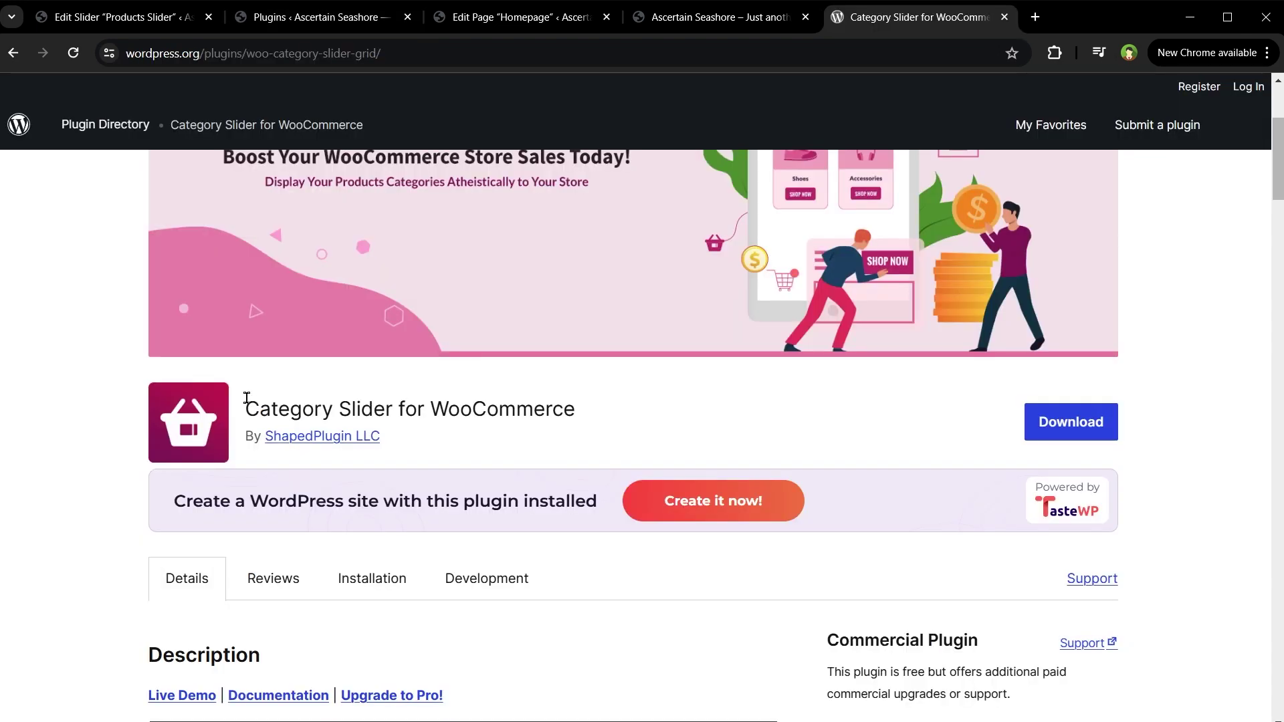
left_click_drag(245, 401, 576, 409)
left_click(60, 452)
scroll(60, 453, "down", 8)
left_click_drag(172, 280, 457, 532)
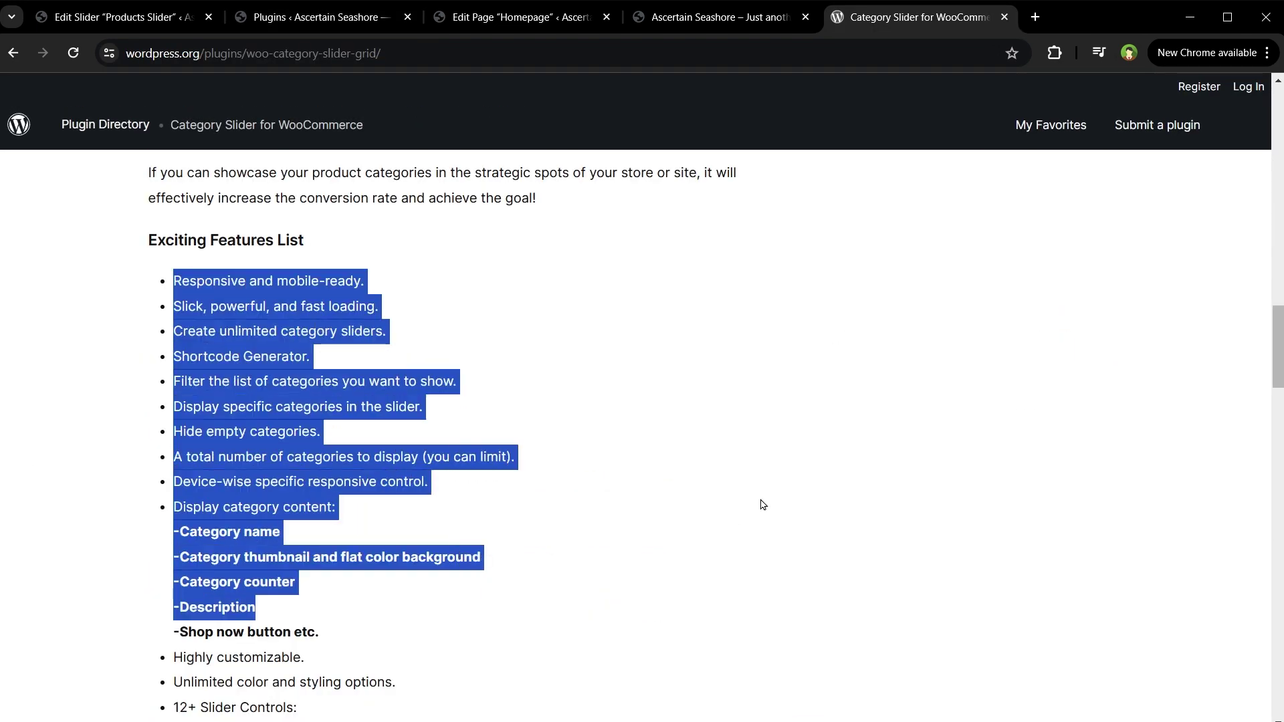
scroll(760, 504, "down", 4)
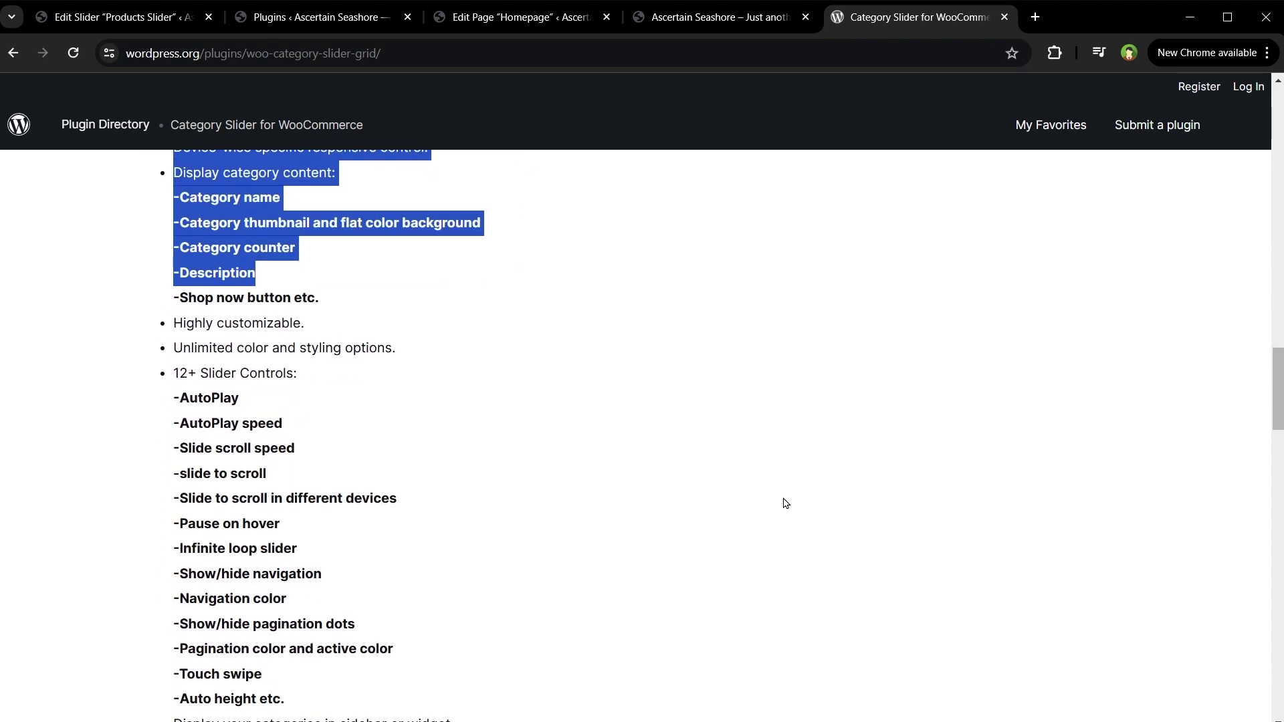
key("ctrl+4")
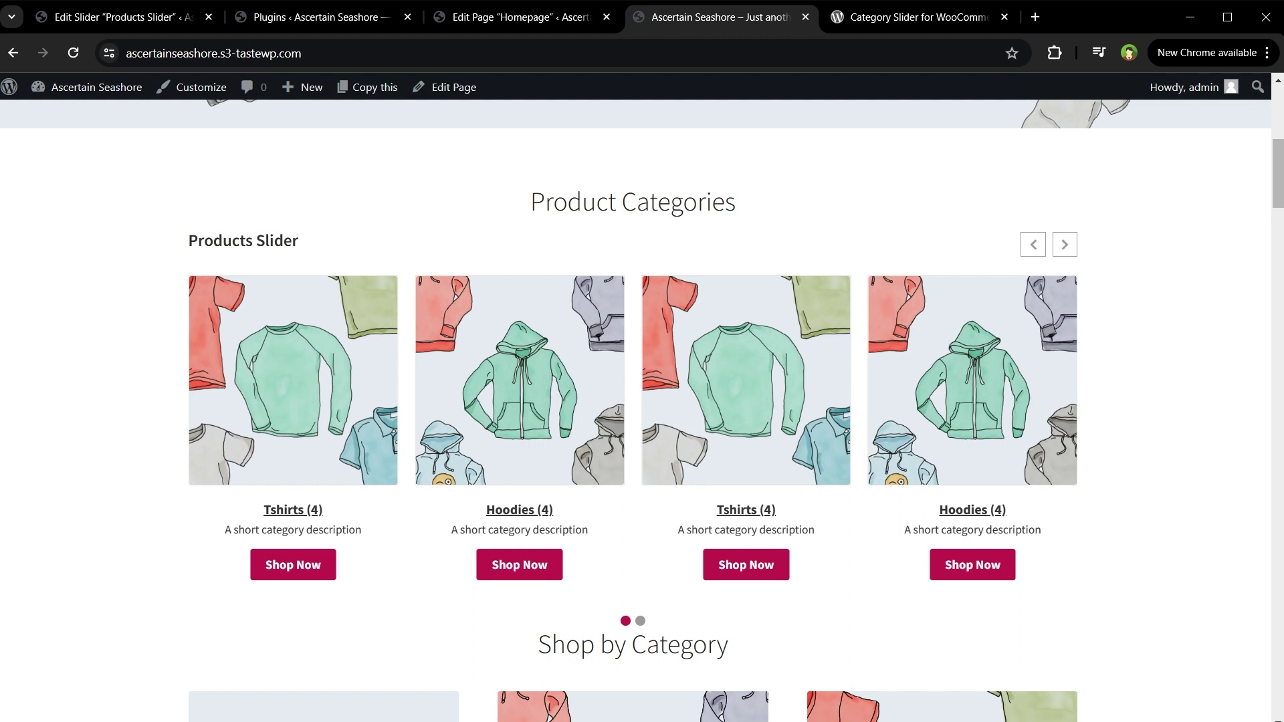